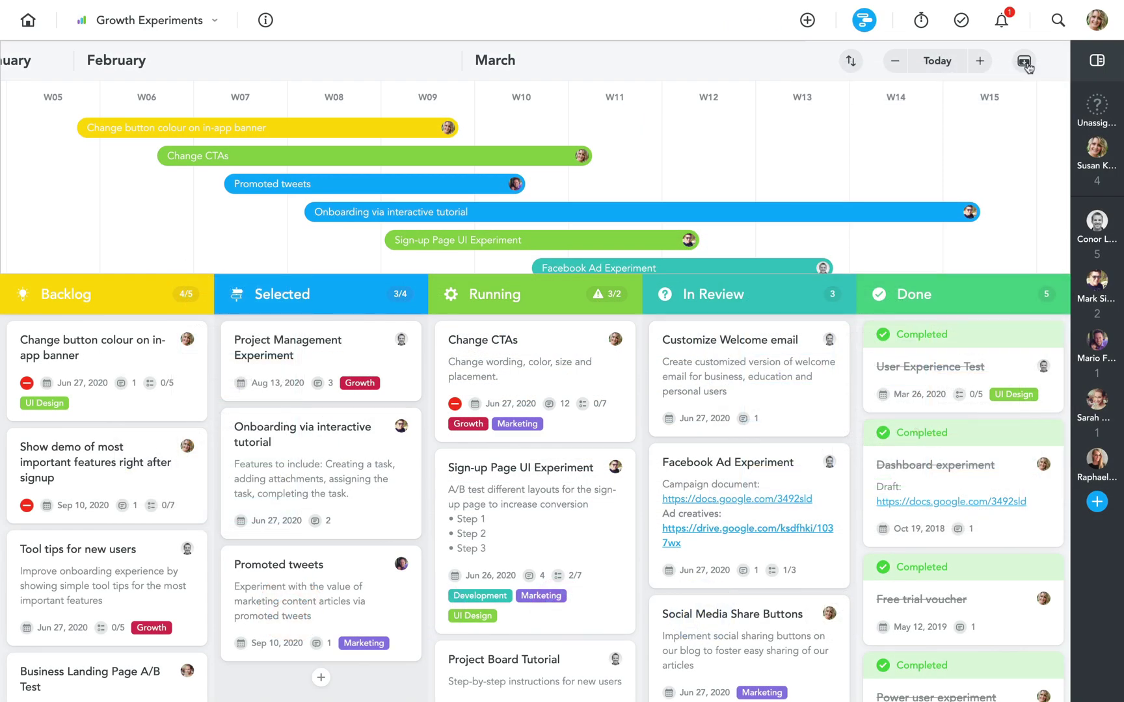
Expand the Growth Experiments timeline to full window and open a Software Sprint member's role dropdown
click(1025, 62)
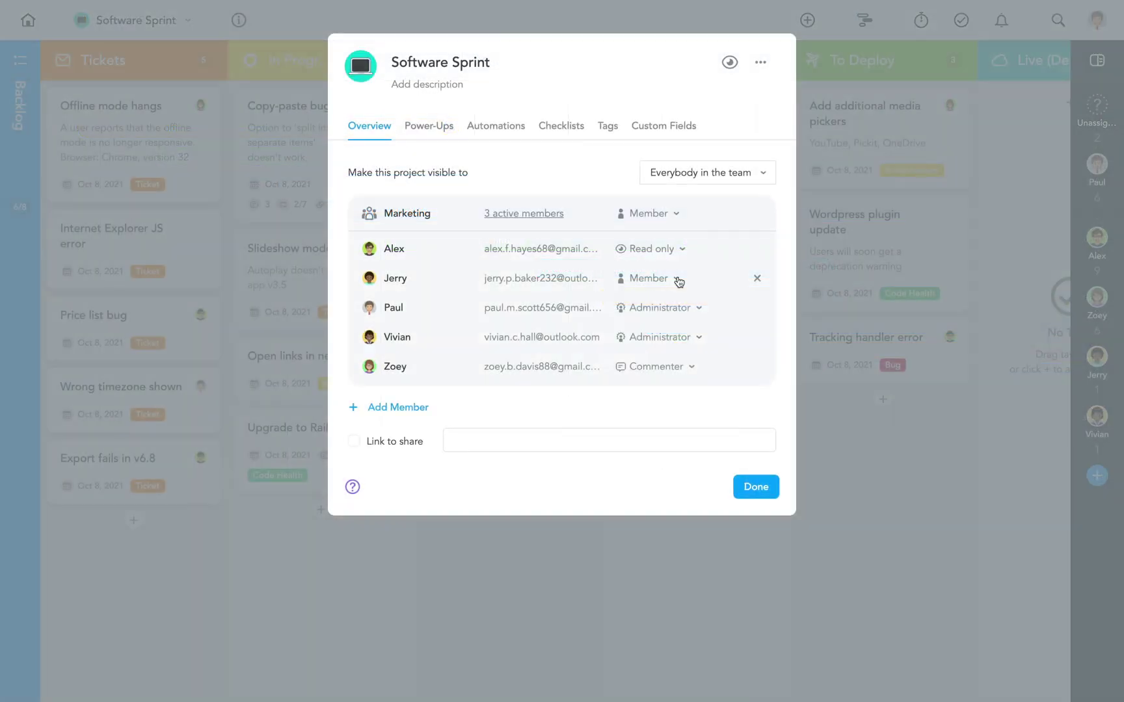
click(677, 280)
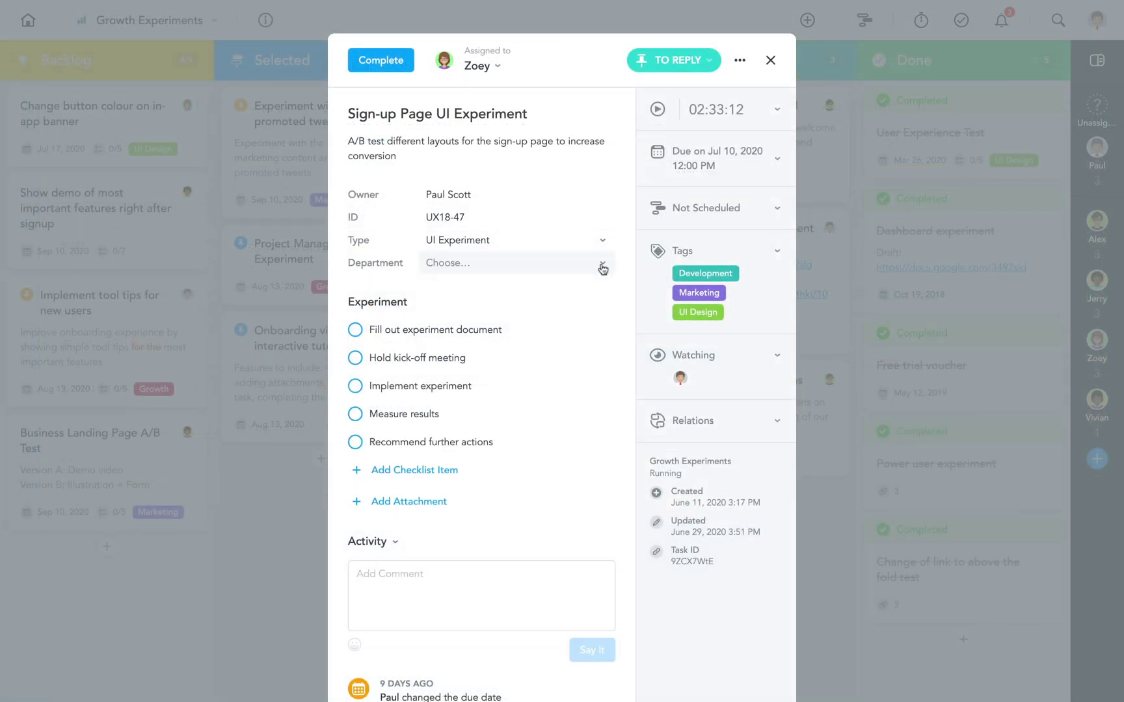
Set the department to Sales and share New Website with Sales and Marketing, visible to everybody
click(603, 268)
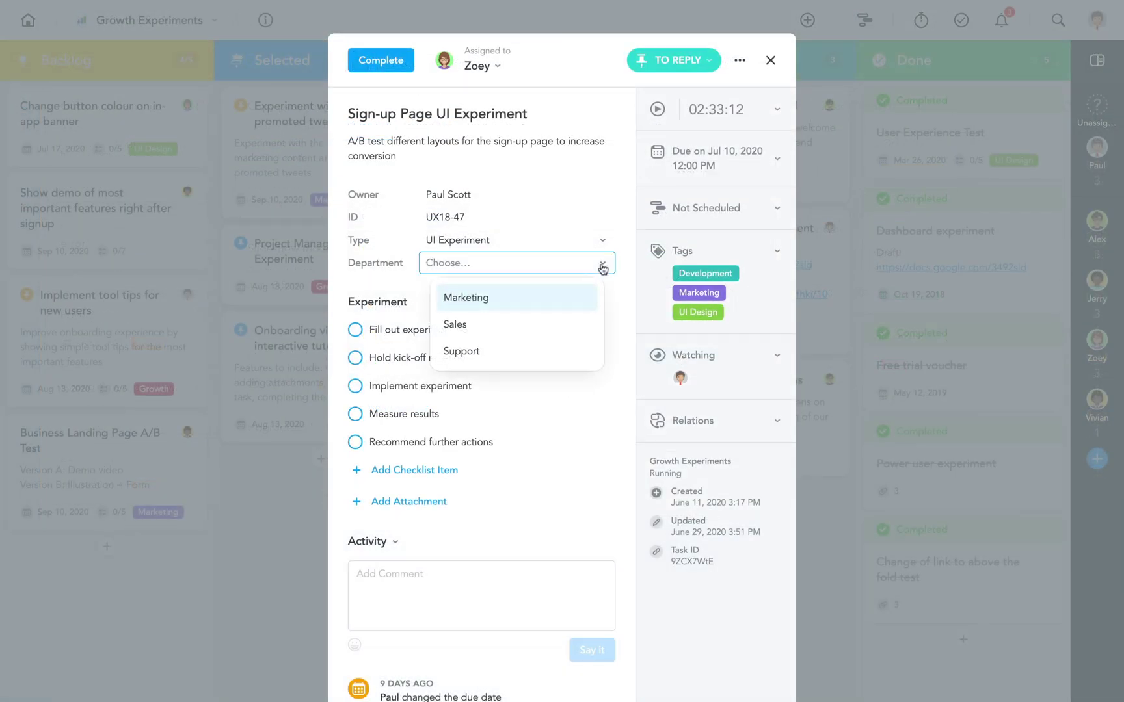
click(569, 324)
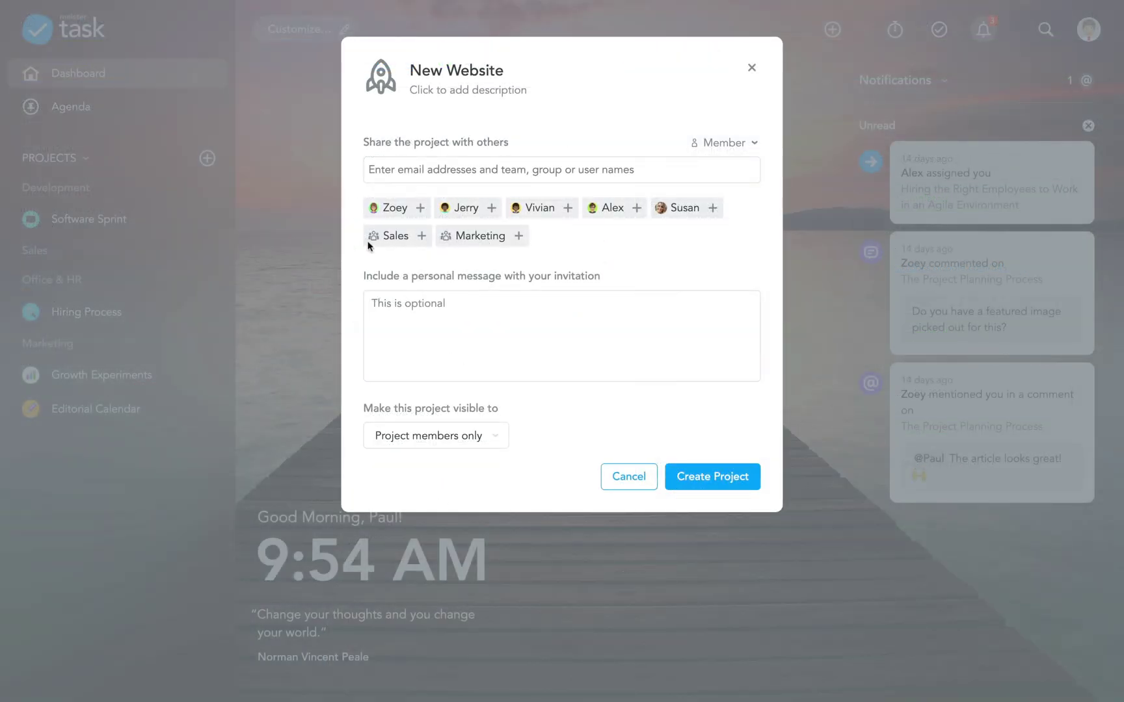
click(393, 238)
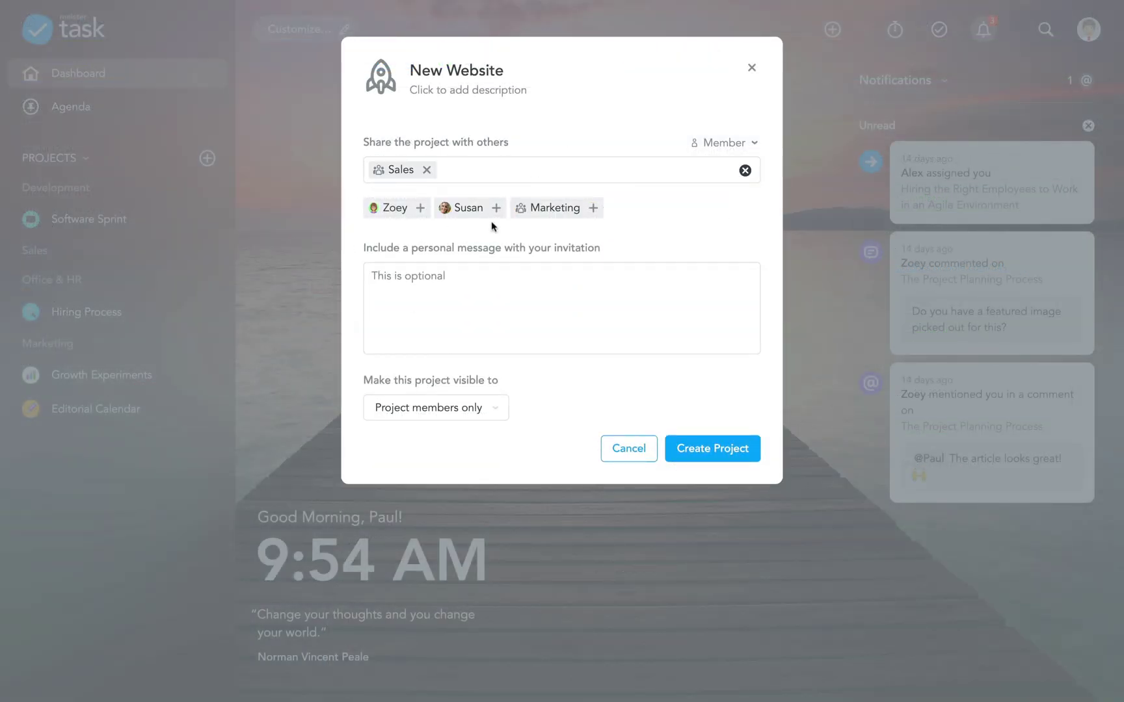
click(551, 215)
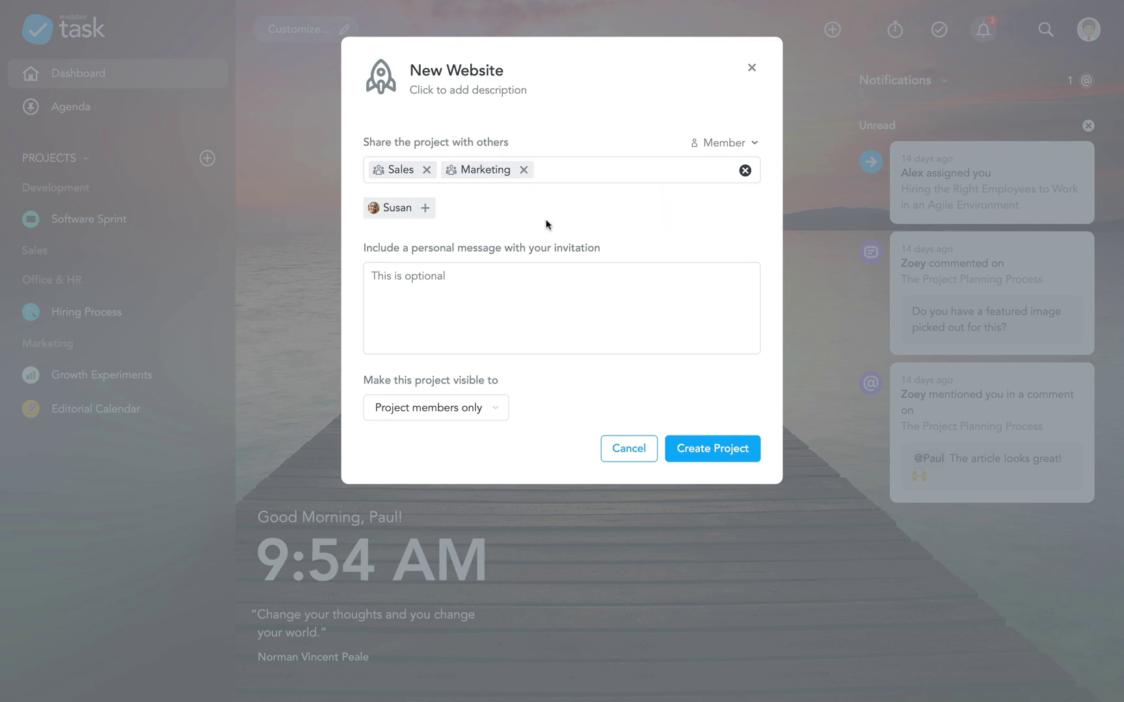
click(496, 414)
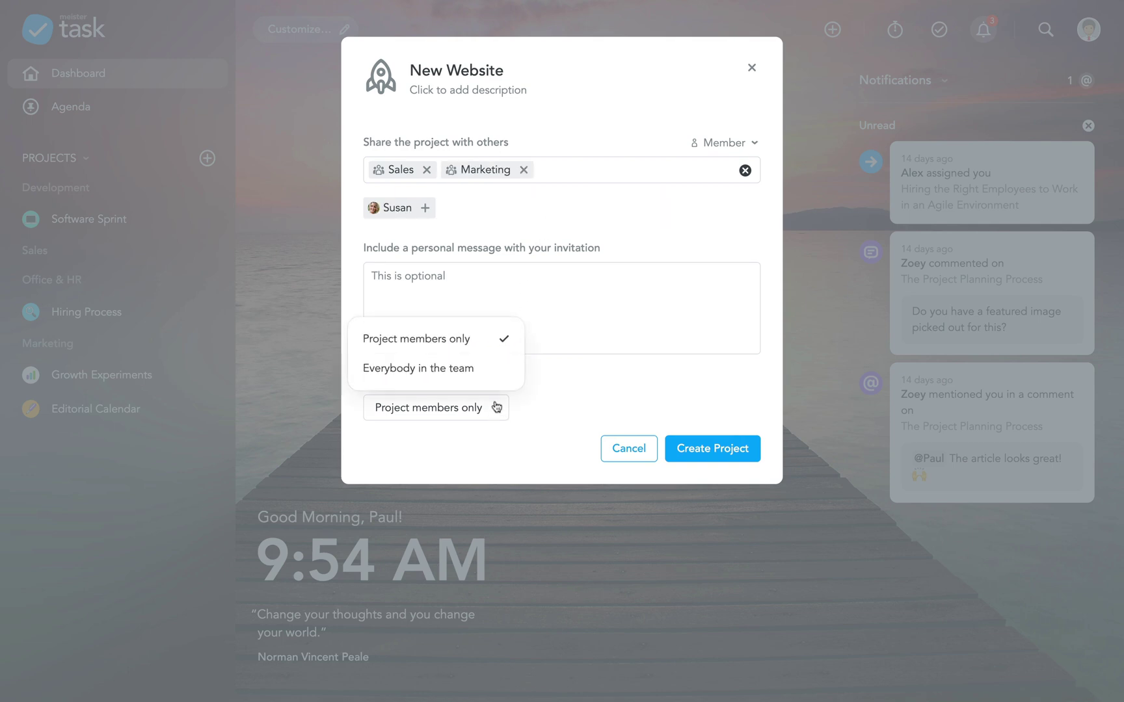
click(497, 371)
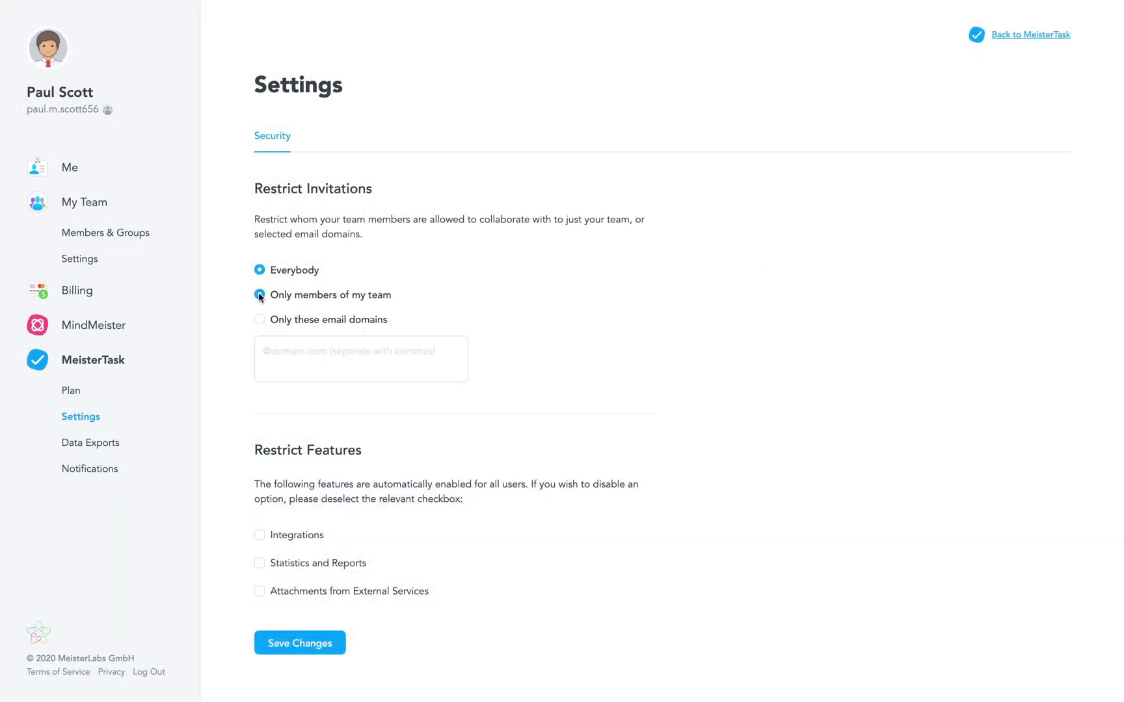
Restrict invitations to team members and tick Integrations, Statistics and Reports, and External Services attachments
click(260, 295)
click(260, 535)
click(260, 564)
click(260, 591)
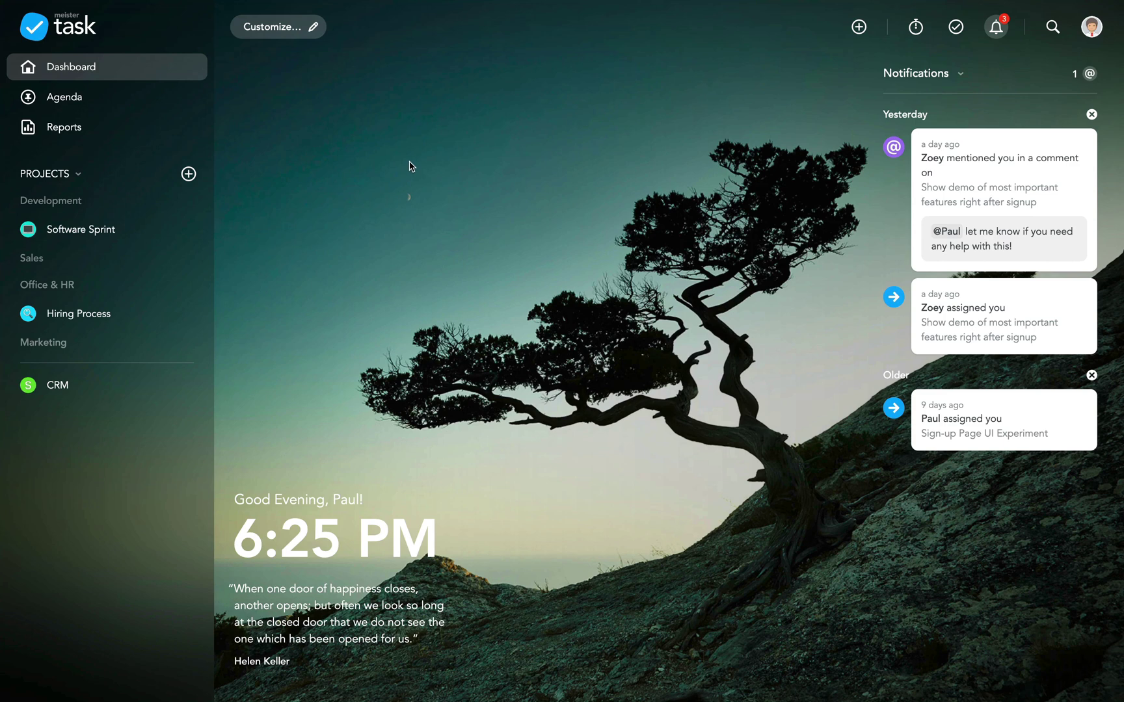
Set the dashboard background to the pier photo
click(315, 37)
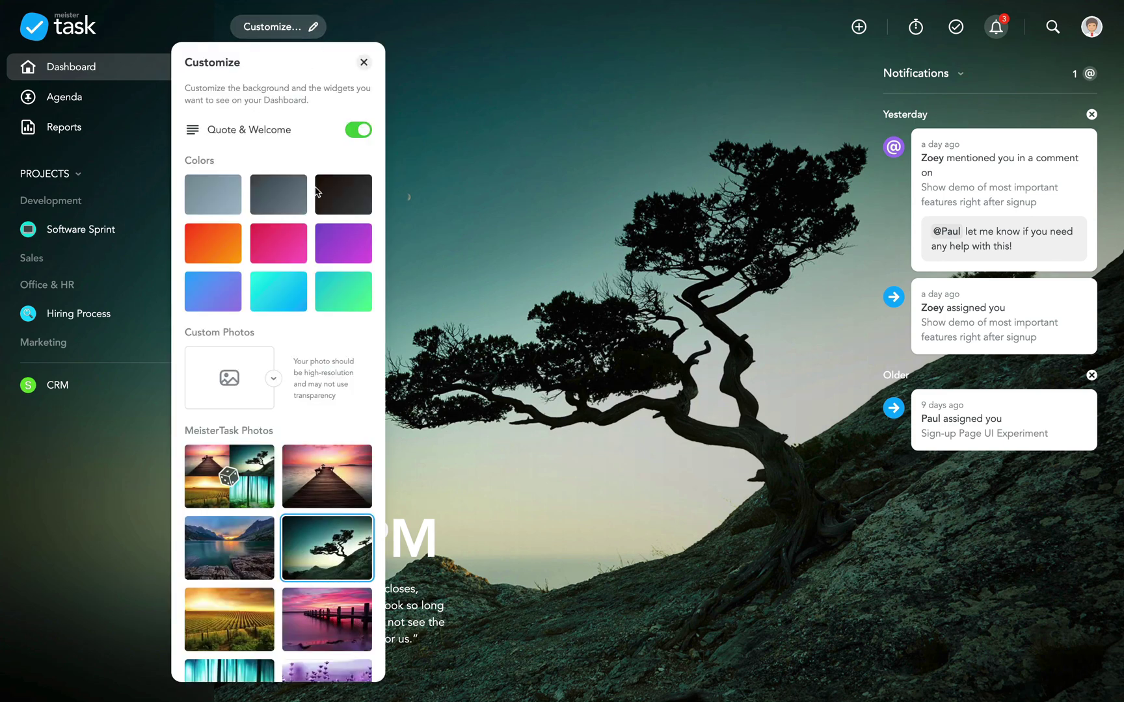
click(350, 473)
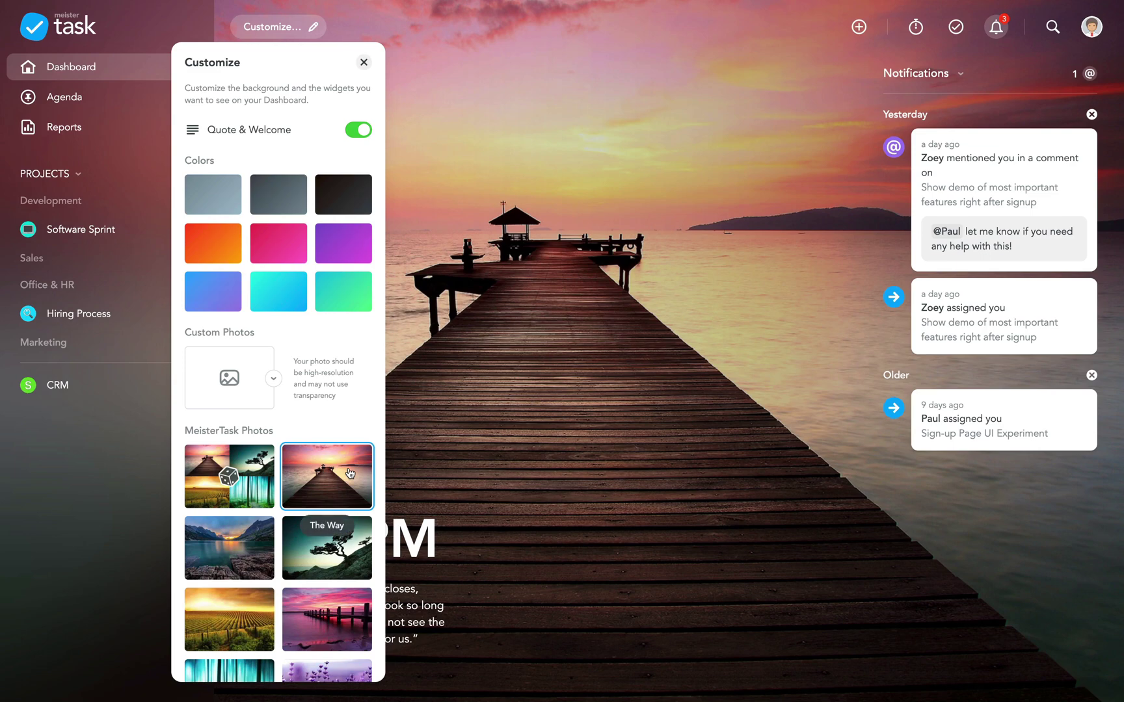
click(594, 325)
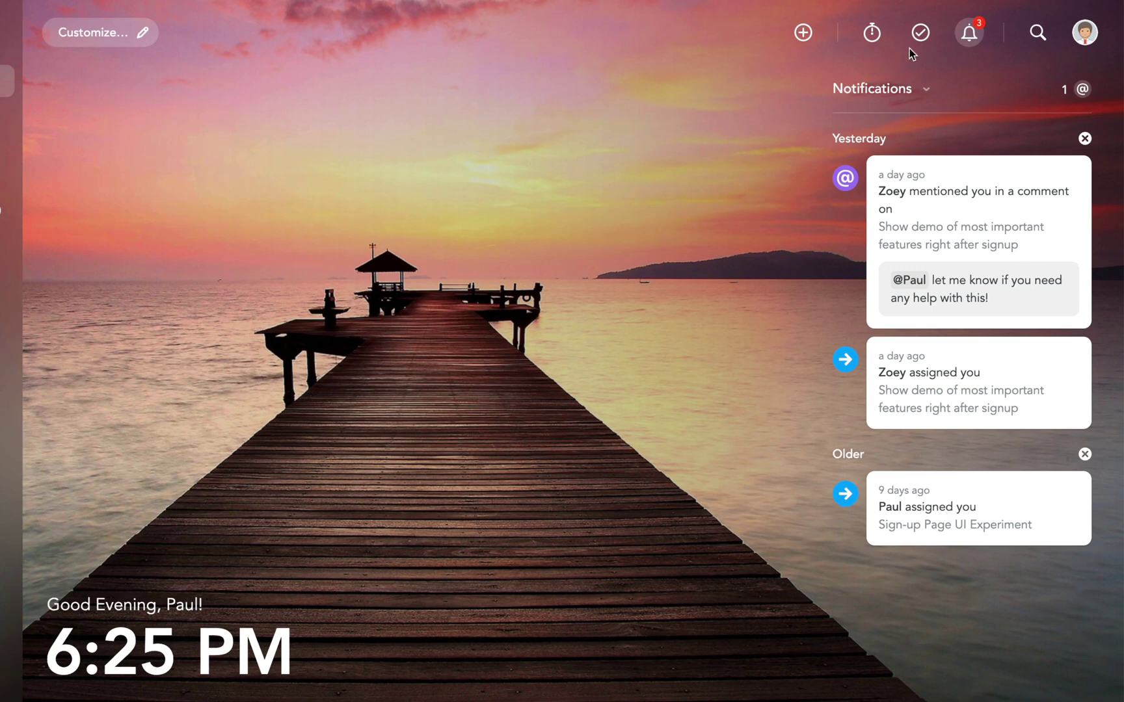
Show My Tasks filtered to Focus and the Time Tracking panel on the dashboard
click(920, 33)
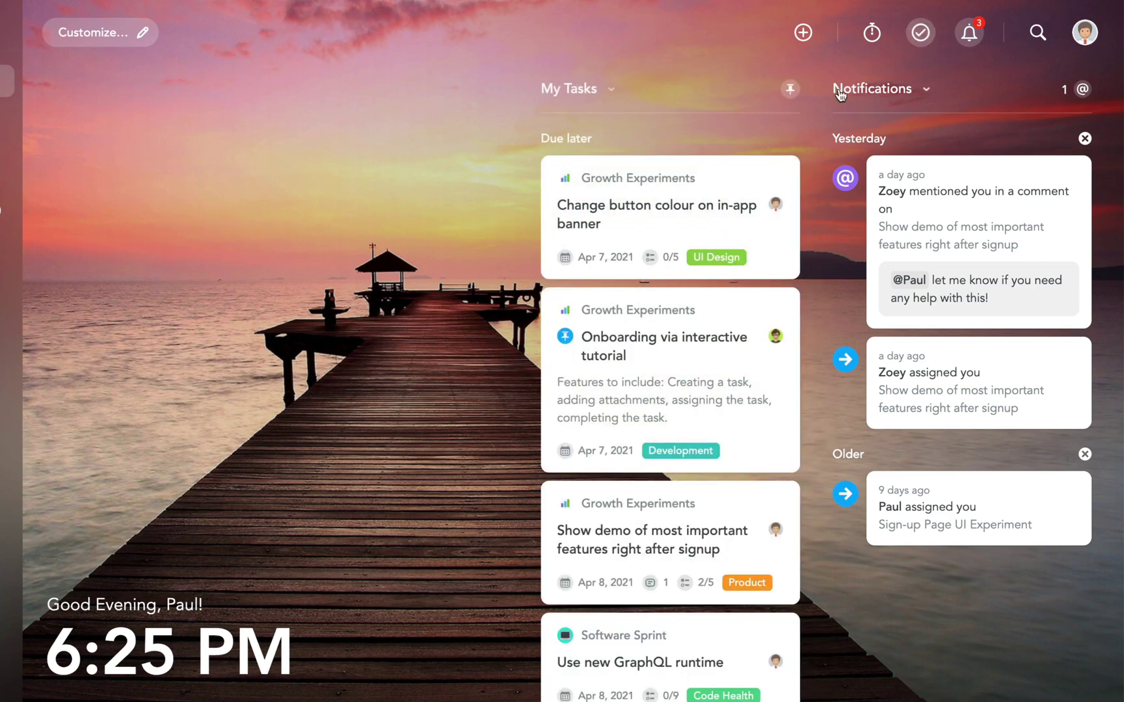
click(790, 90)
click(768, 164)
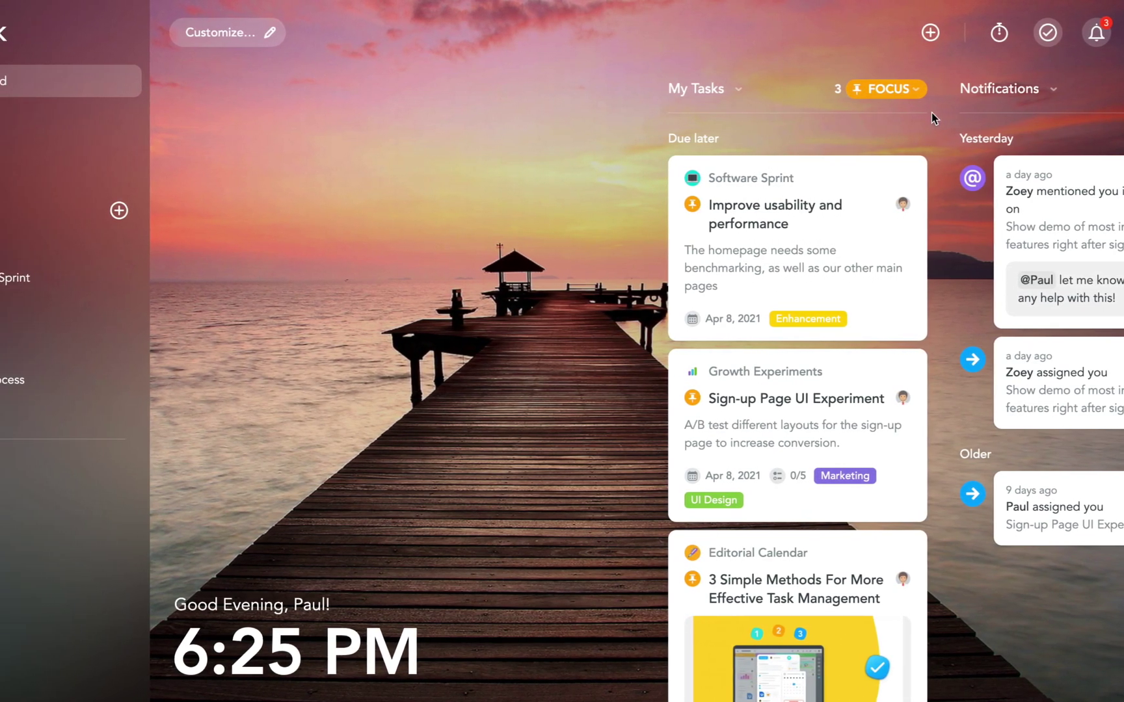
click(1042, 33)
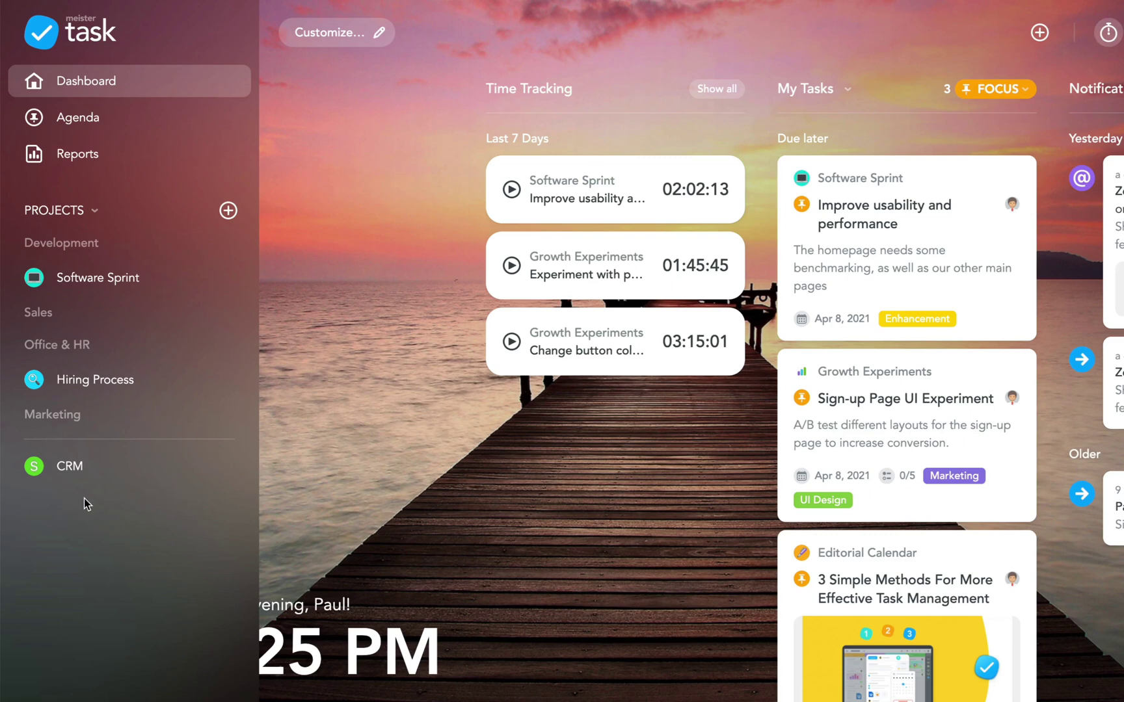
Move CRM into the Sales group, then collapse the Sales and Office & HR groups
mouse_move(70, 466)
drag(13, 464, 30, 313)
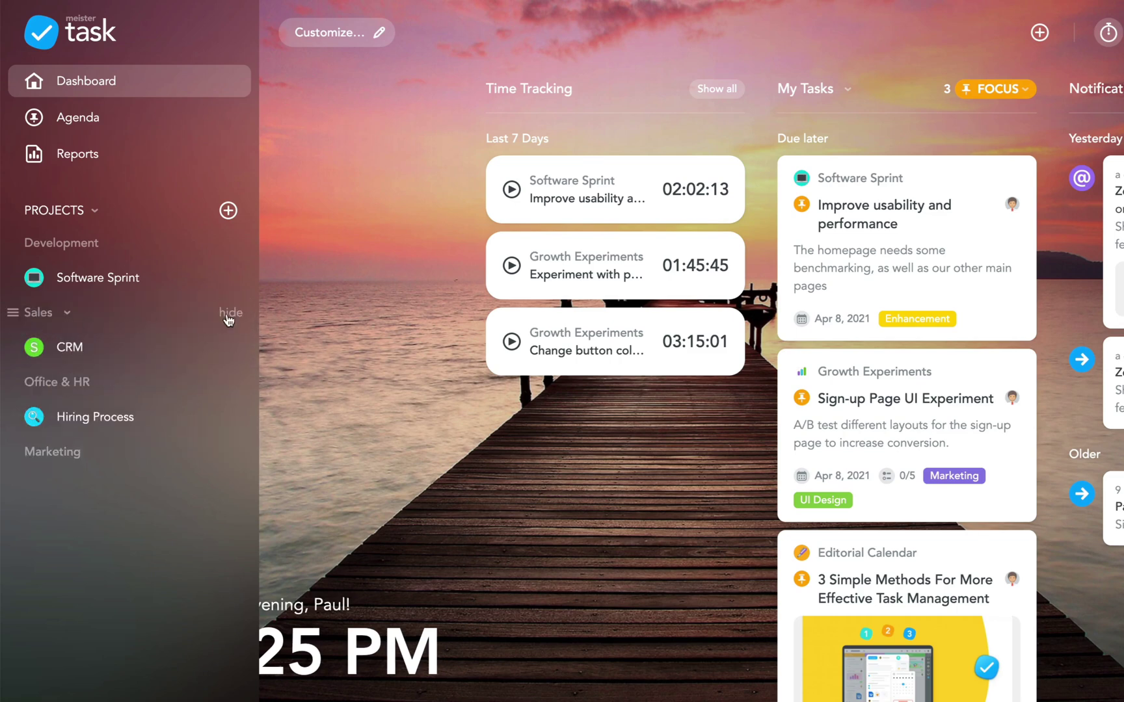
click(229, 313)
mouse_move(123, 381)
click(239, 350)
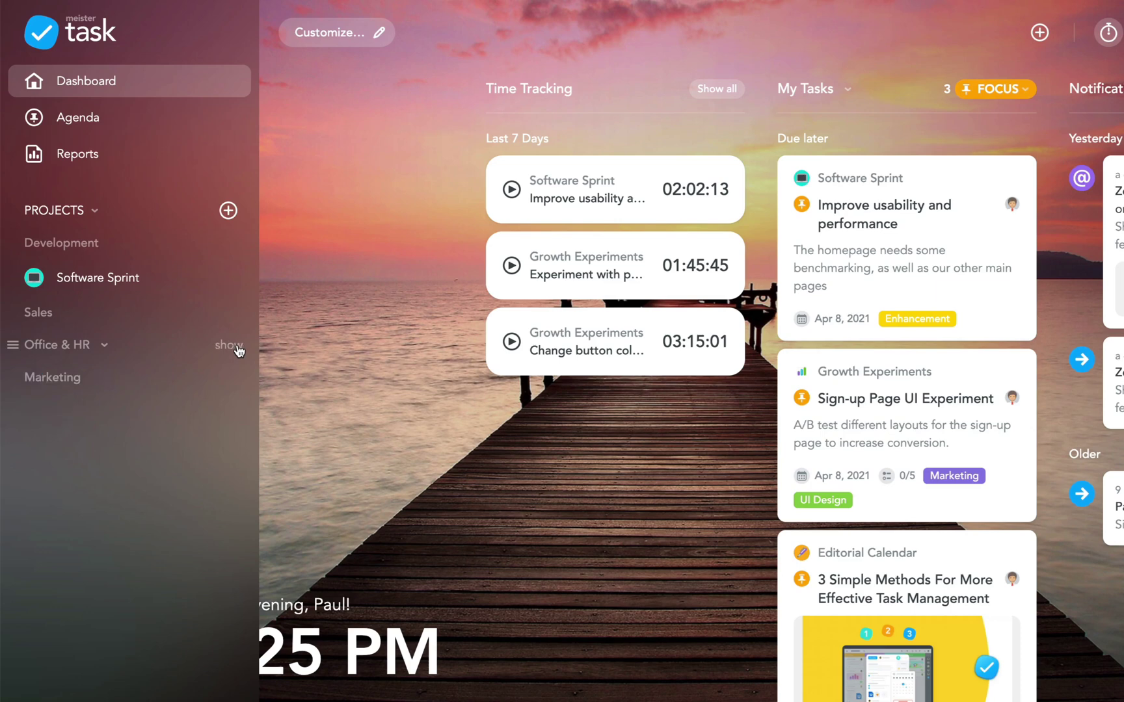
Drag the 'Change button colour on in-app banner' task to the top of the Agenda's Focus group
click(134, 124)
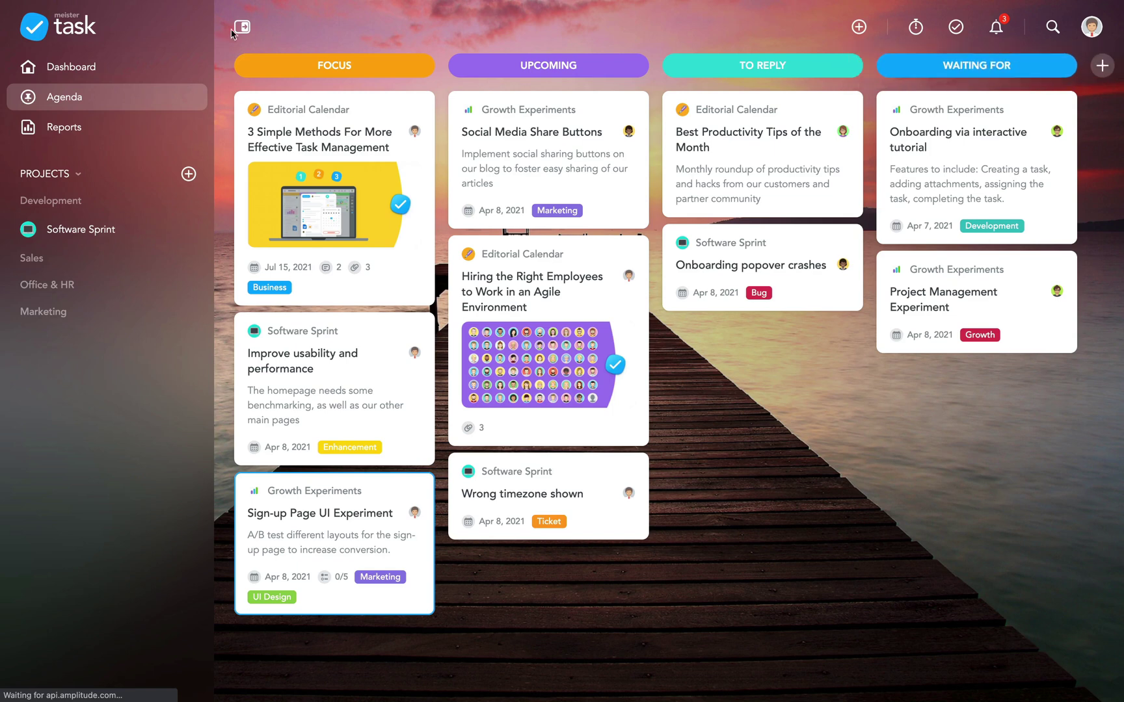
click(244, 27)
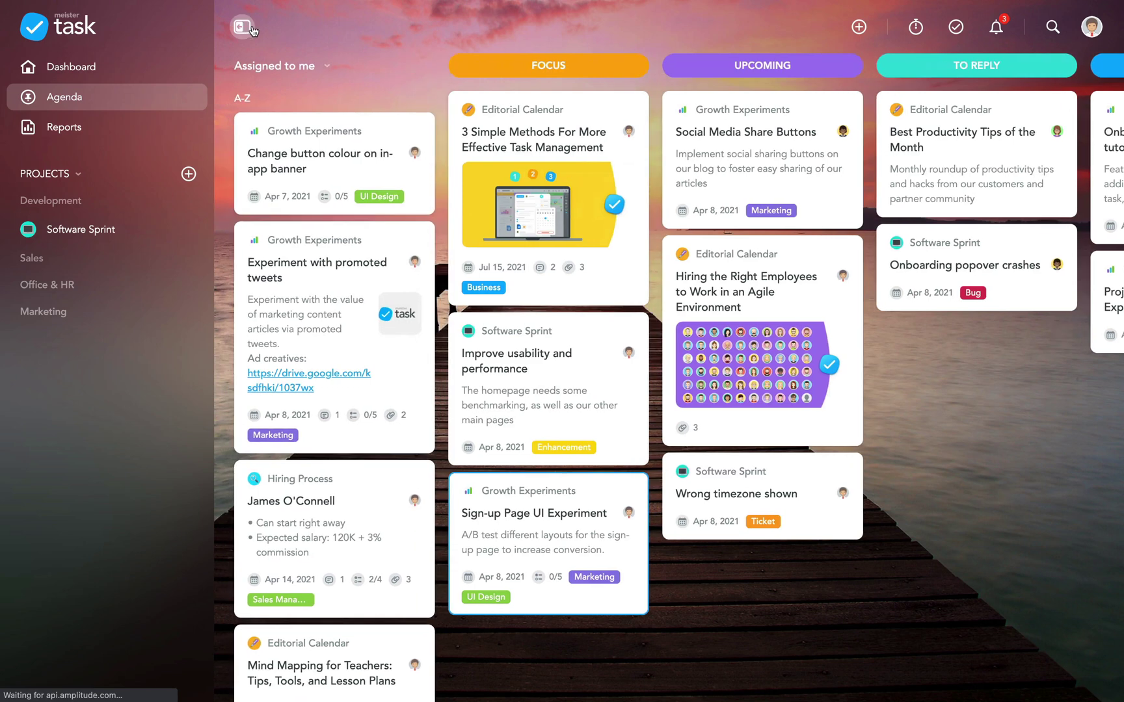
drag(301, 146, 529, 124)
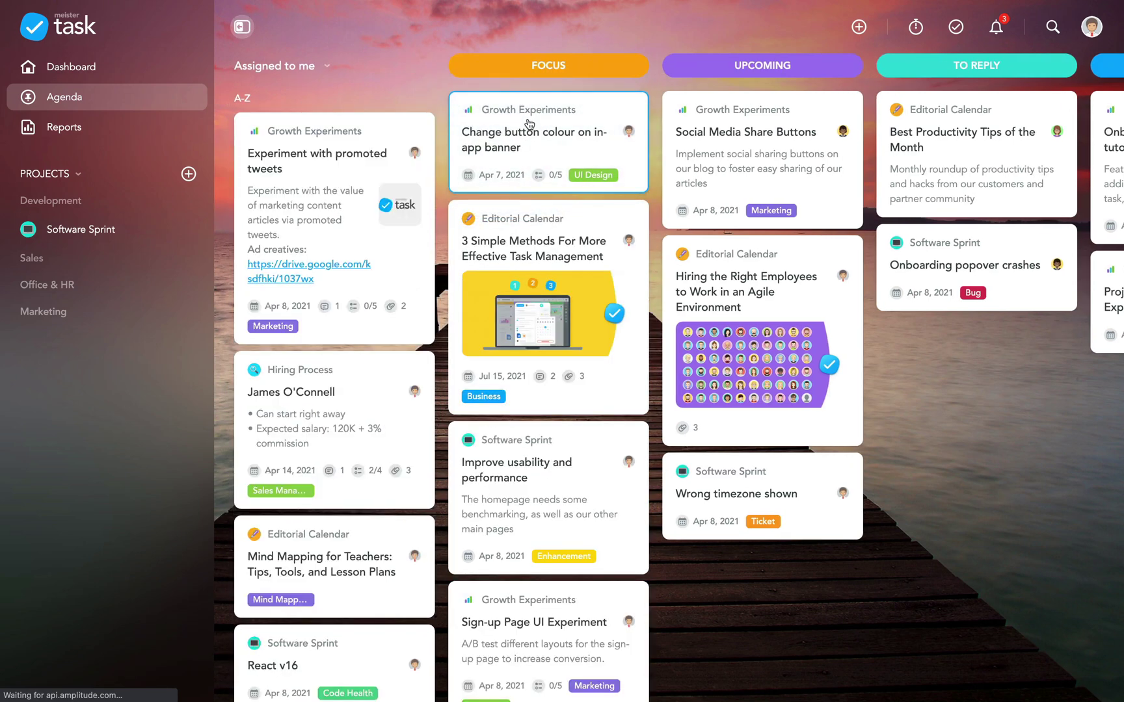
click(243, 28)
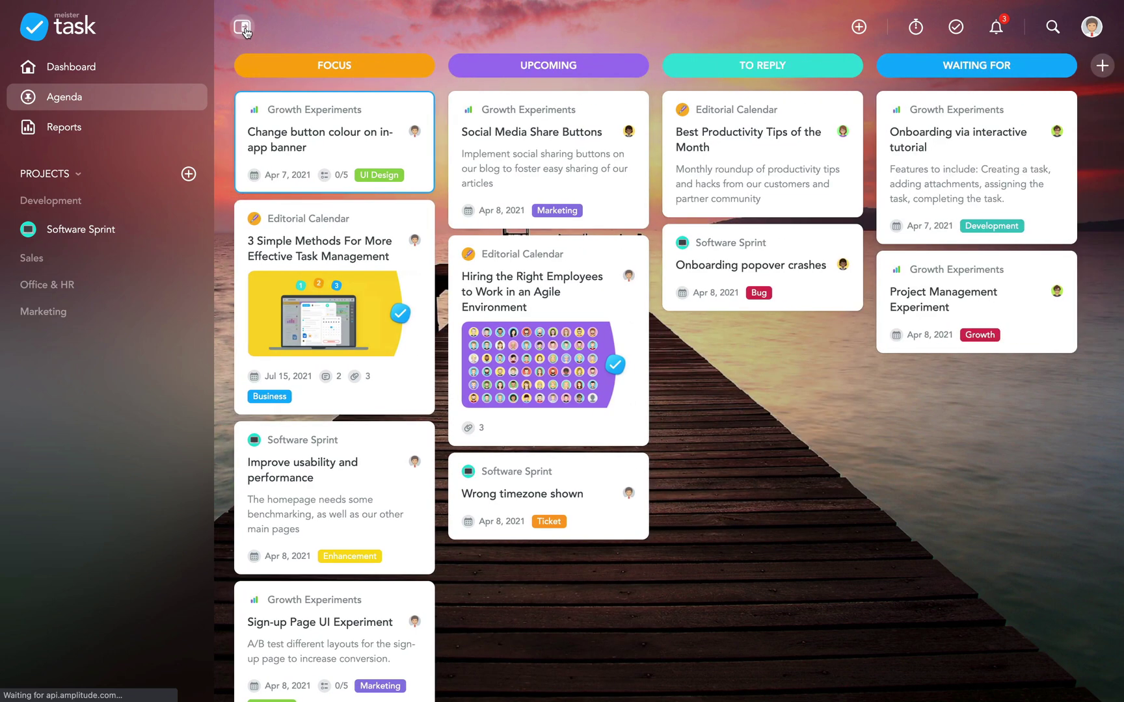
Open the Software Sprint board and set the Testing (QA) column's task limit to 2
click(115, 234)
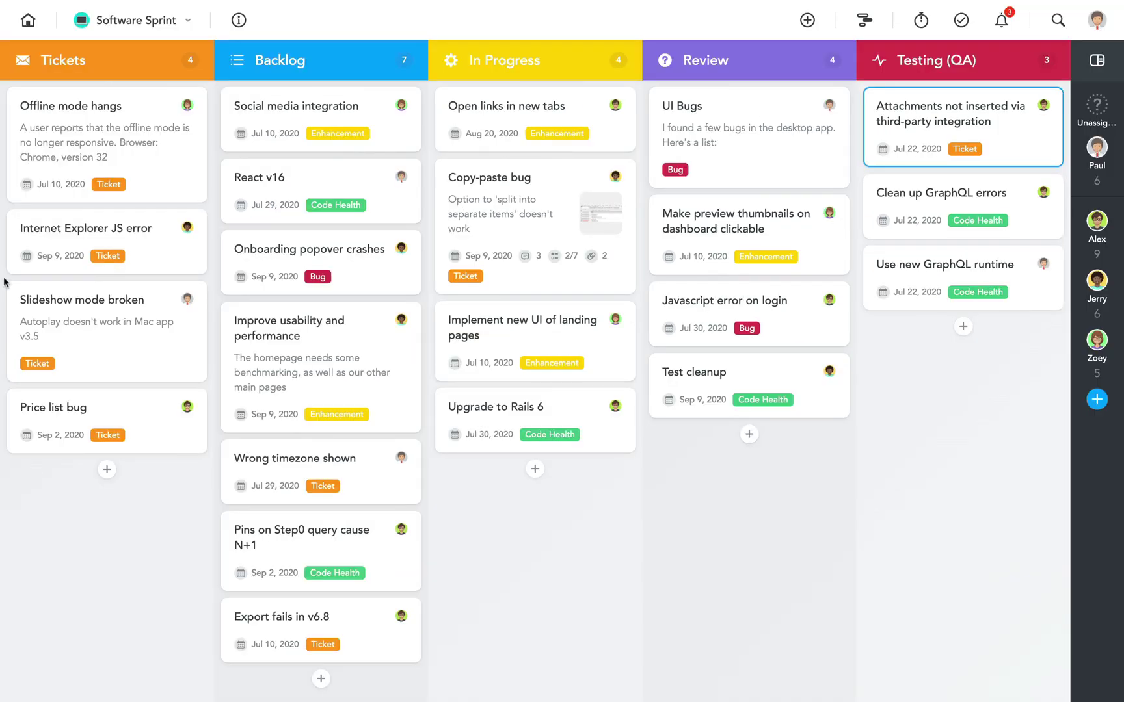
scroll(3, 281, right, 1)
scroll(3, 282, right, 2)
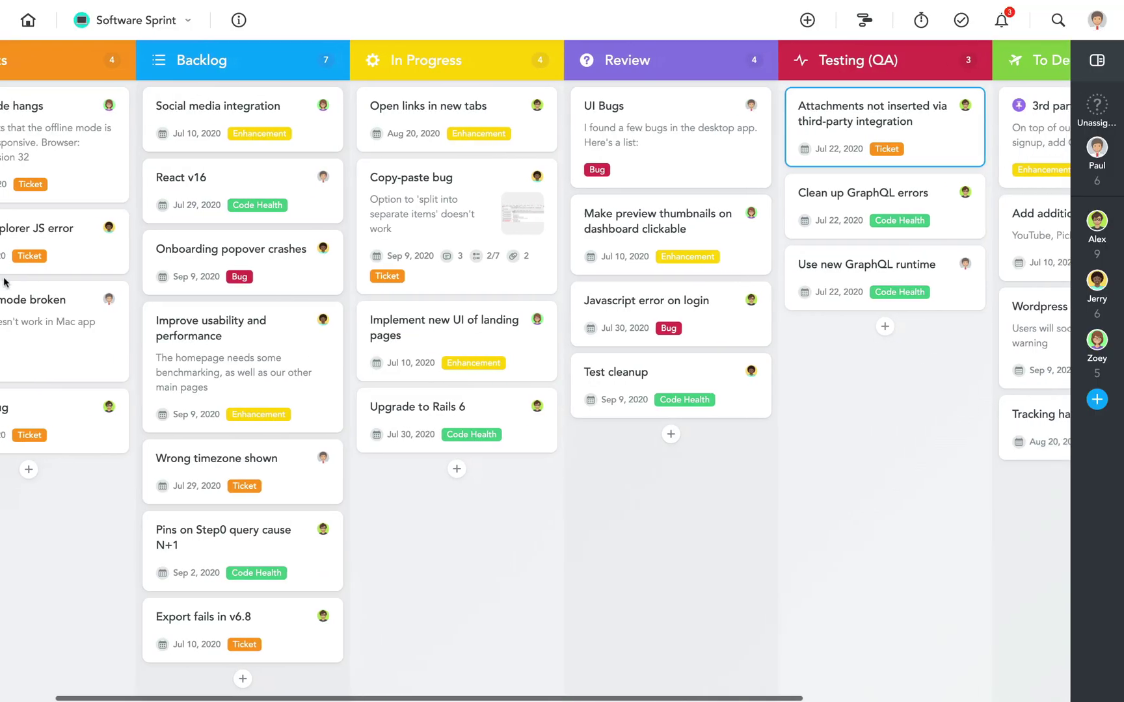
scroll(3, 282, right, 2)
scroll(4, 282, right, 2)
scroll(3, 282, right, 2)
scroll(3, 282, right, 2)
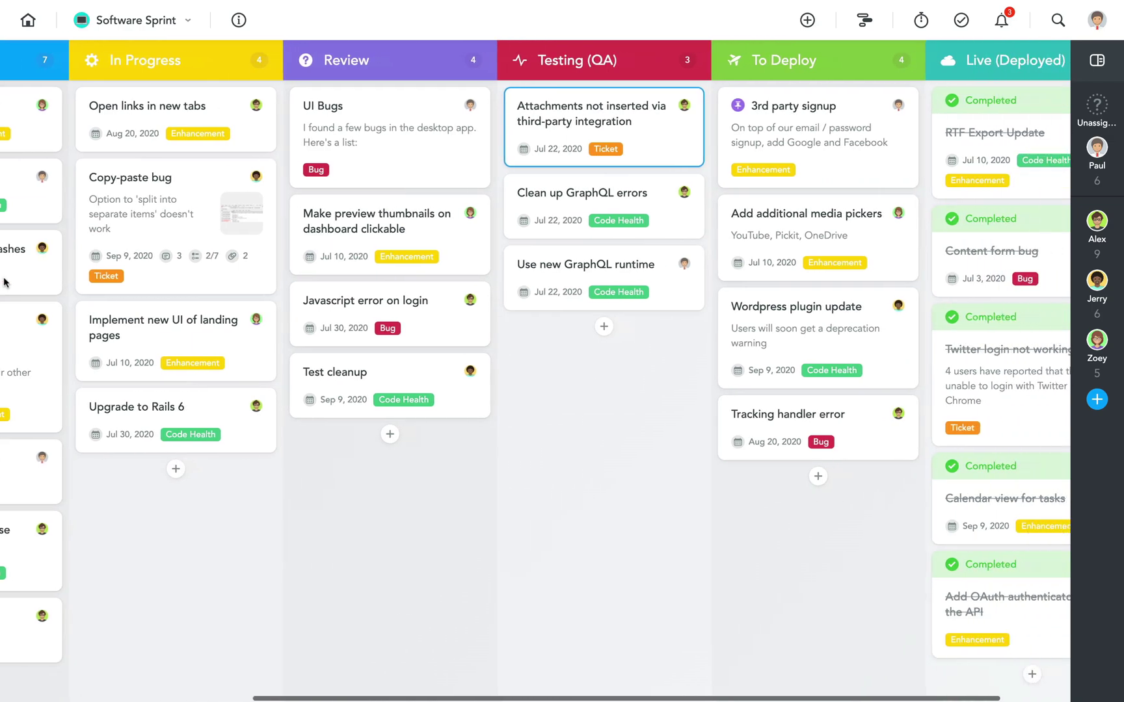
scroll(5, 282, right, 2)
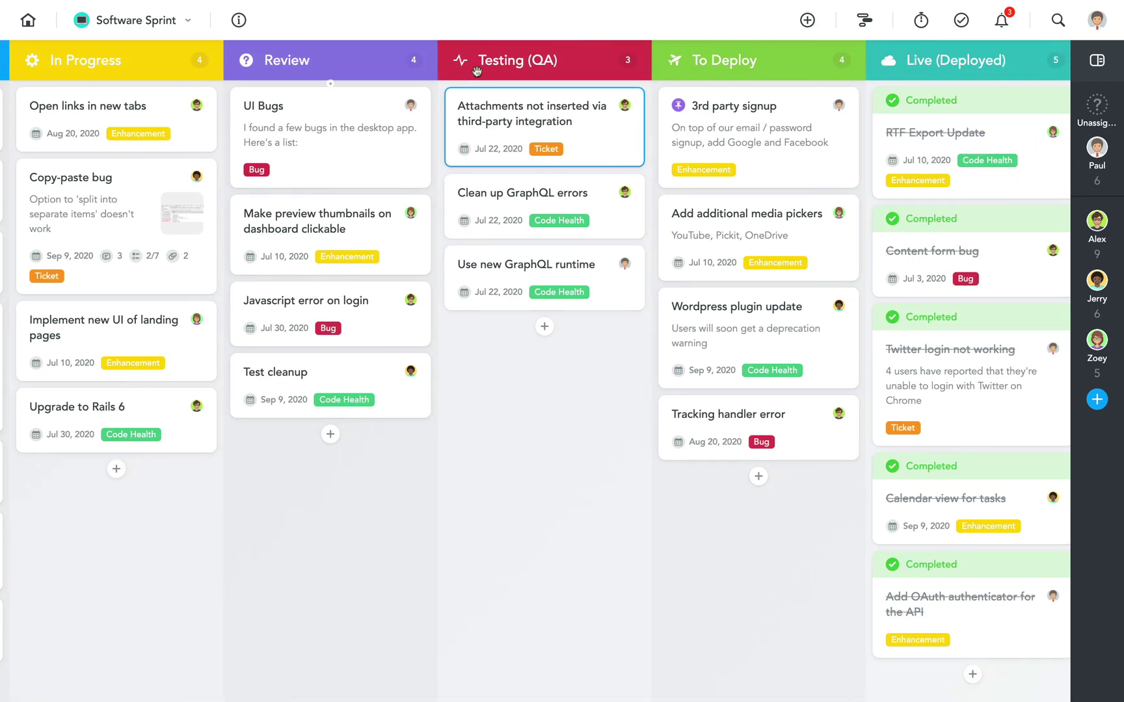
click(609, 62)
click(718, 249)
text(2)
key(Return)
click(590, 382)
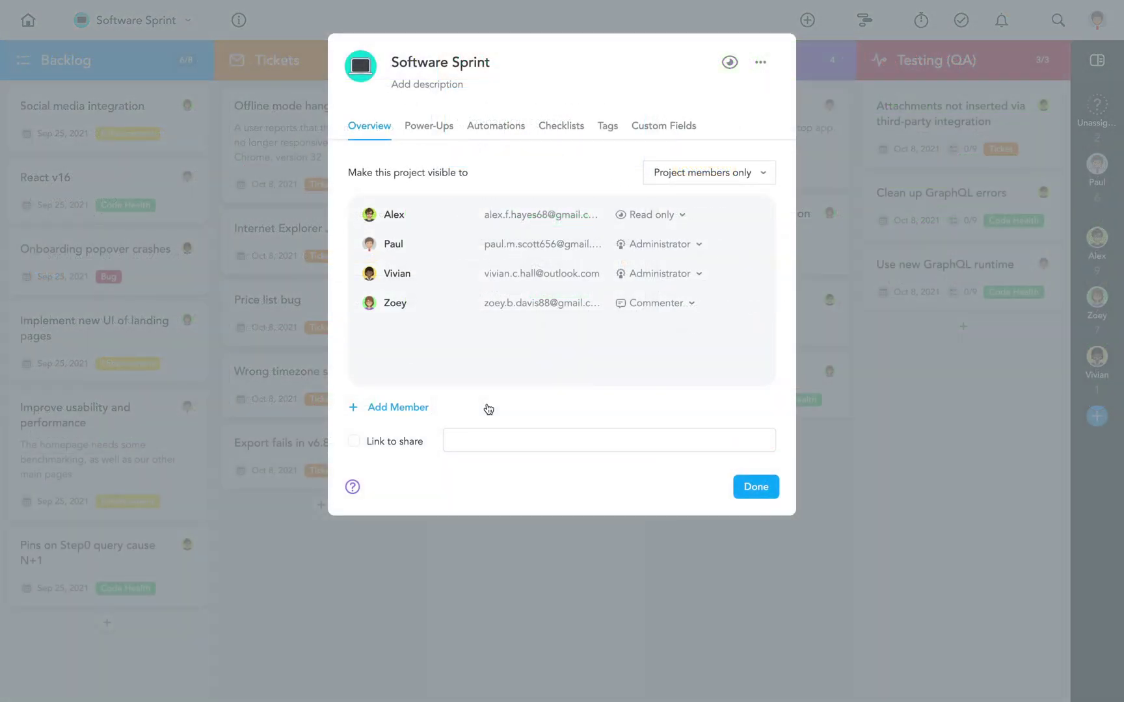
Invite a suggested teammate as Member and change the second administrator's role to Read only
click(411, 407)
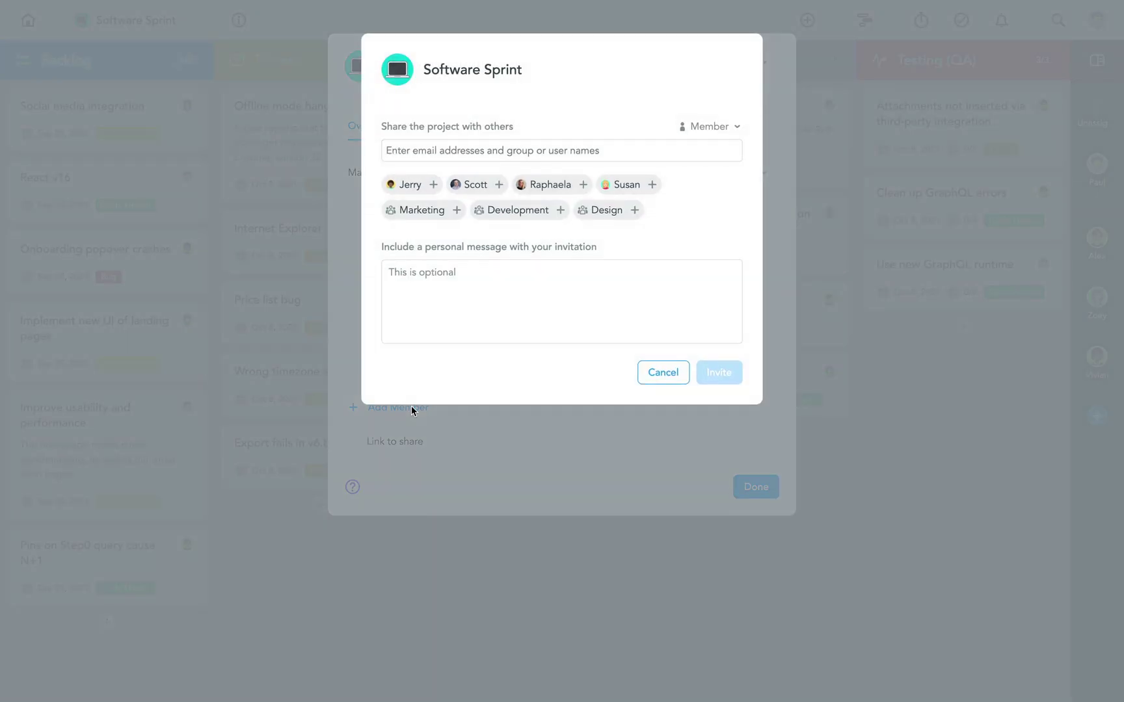
click(402, 186)
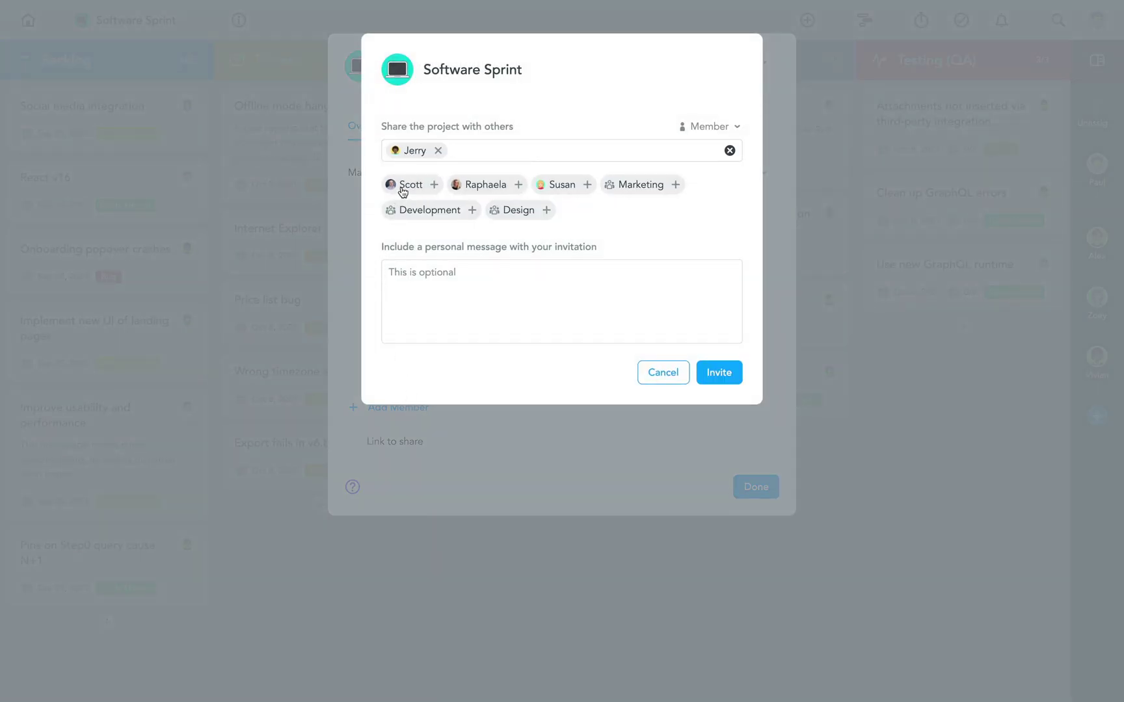
click(719, 388)
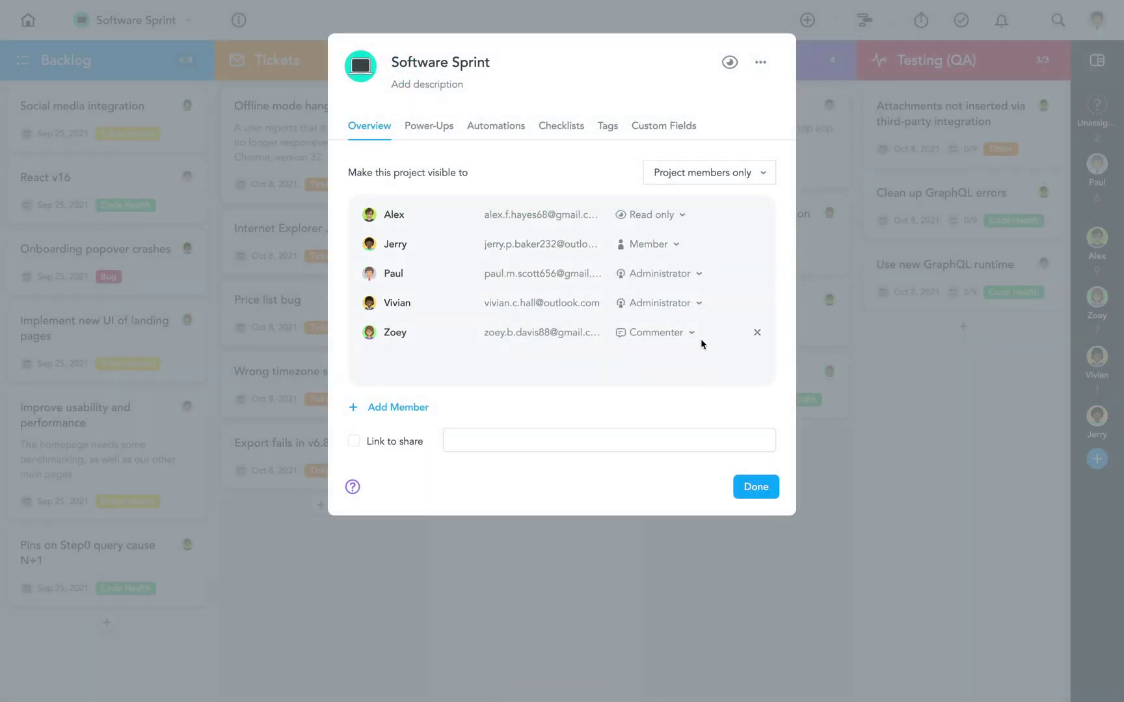
click(699, 304)
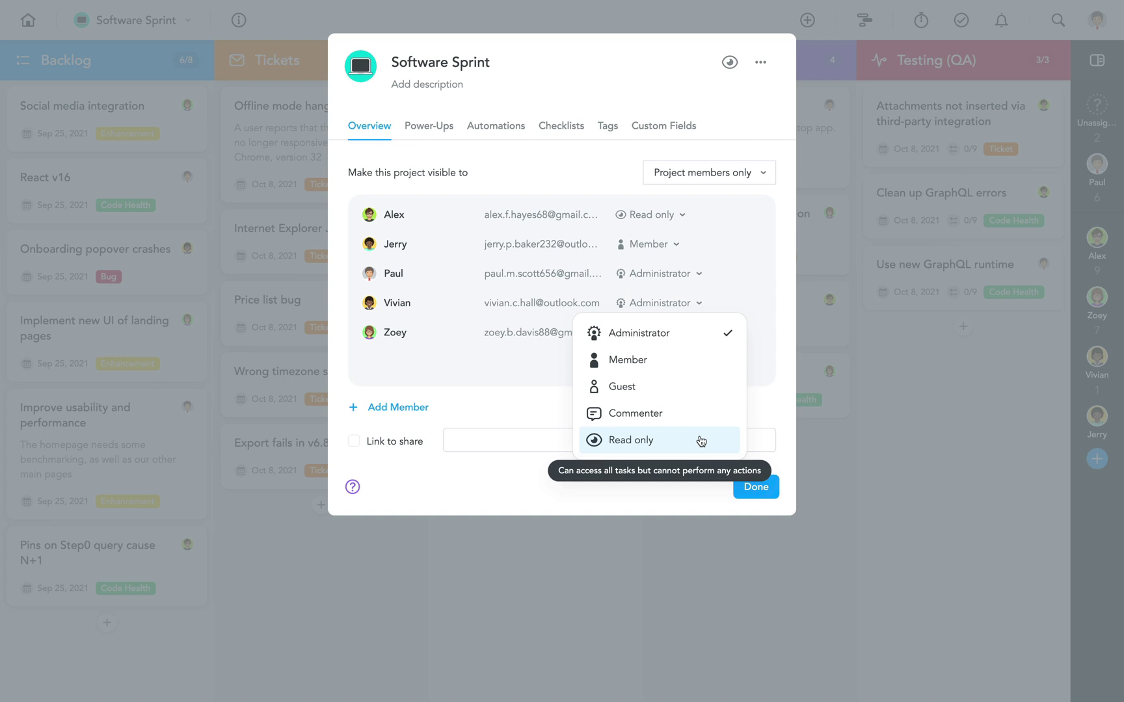
click(701, 441)
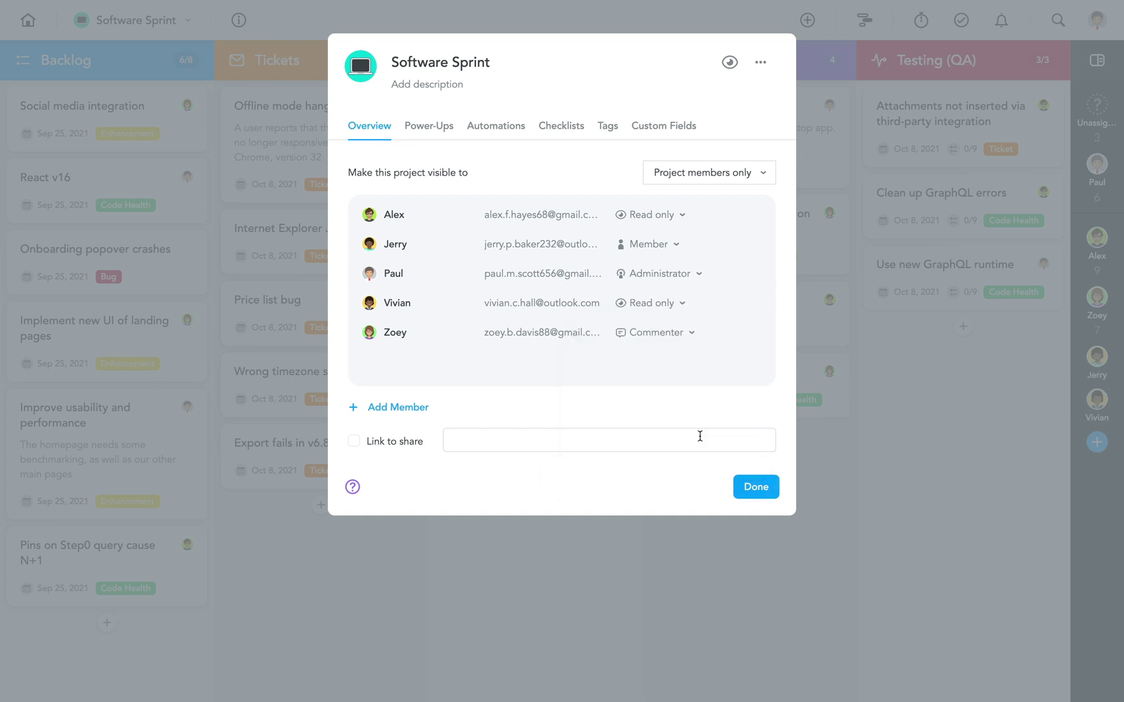
Invite the Marketing group as Commenters and set project visibility to Everybody in the team
click(418, 407)
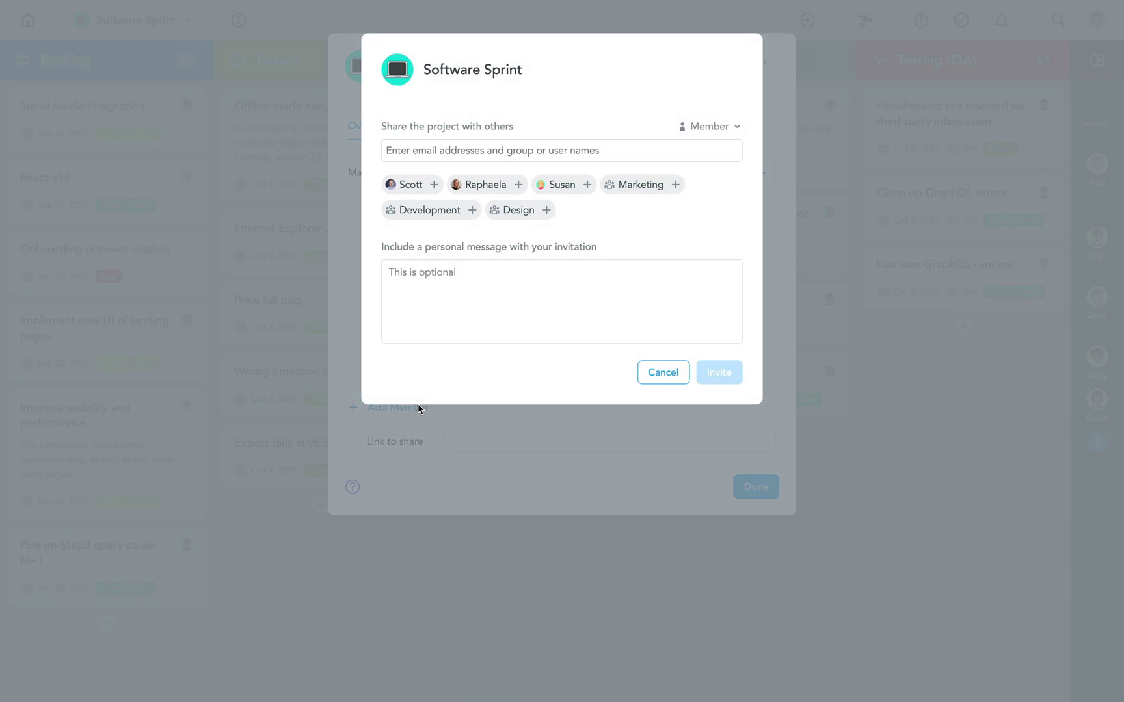
click(633, 188)
click(736, 131)
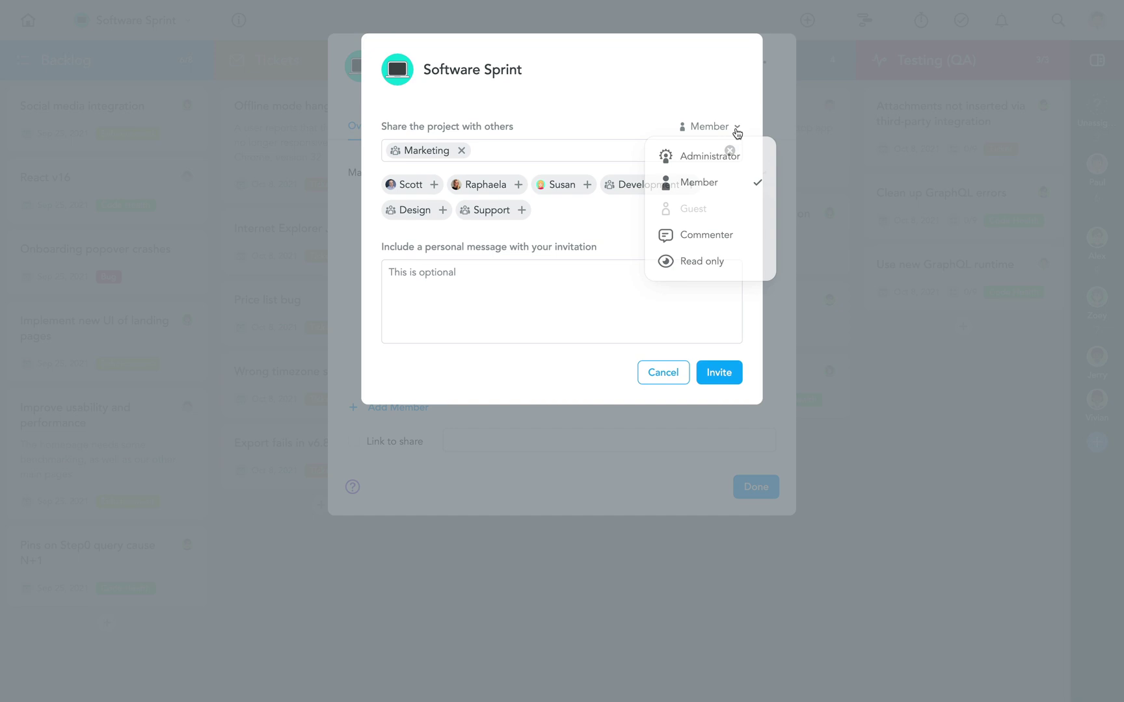
click(737, 247)
click(738, 371)
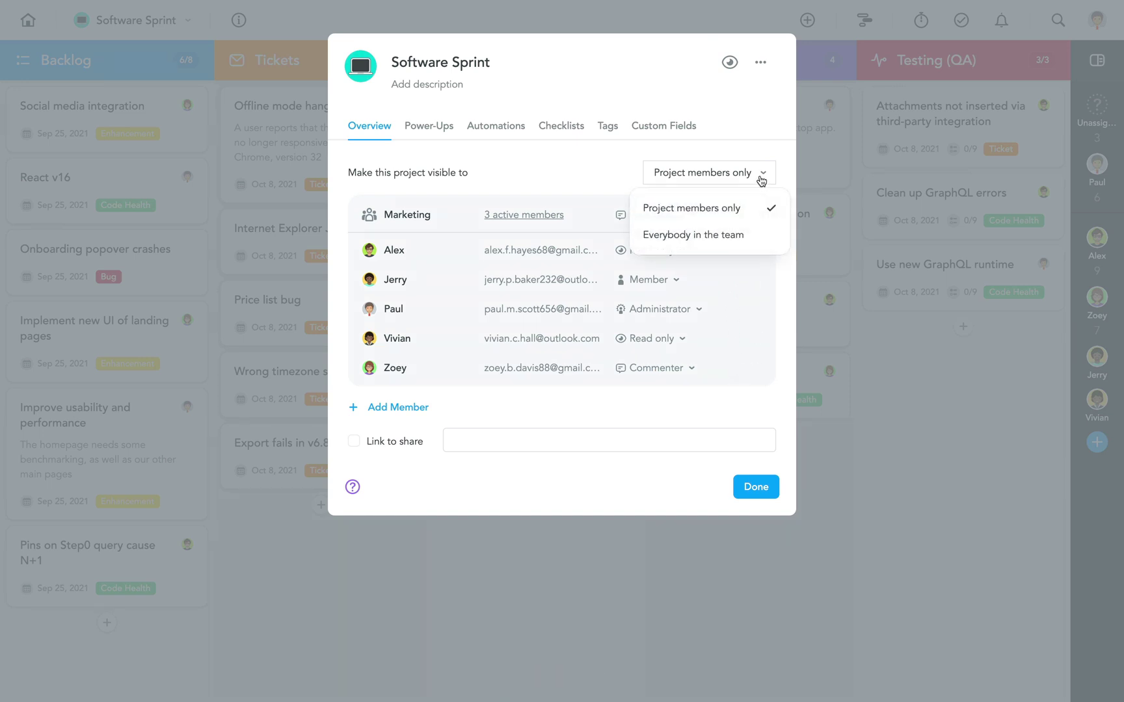
click(762, 237)
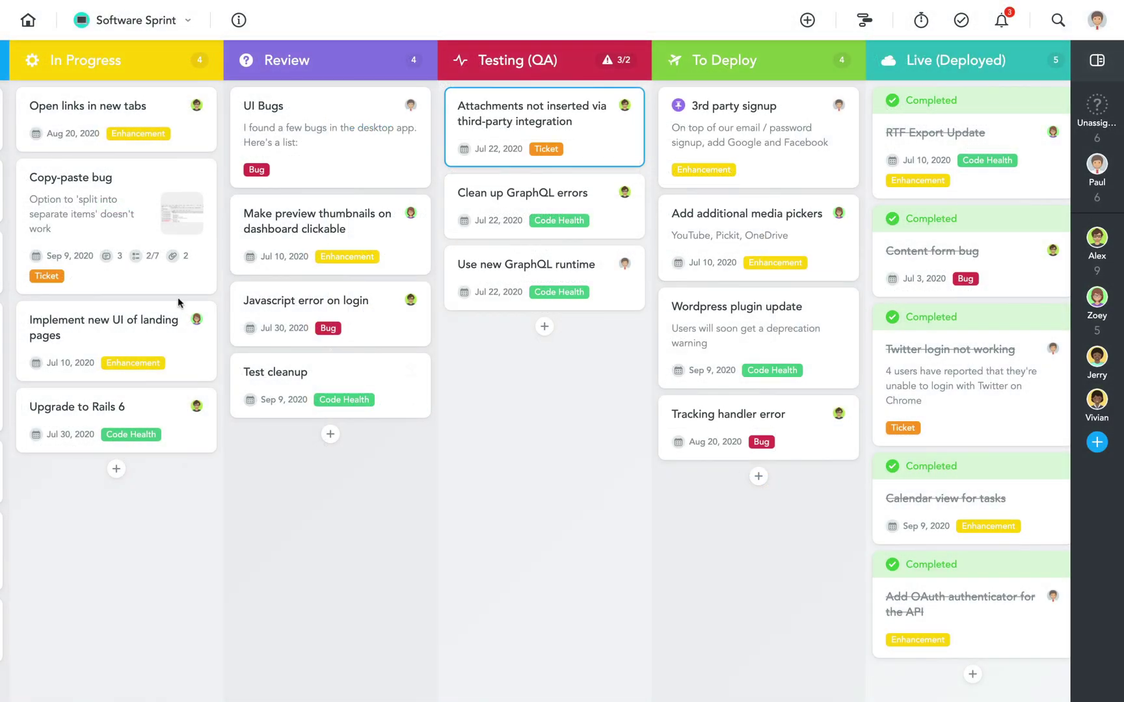
click(129, 234)
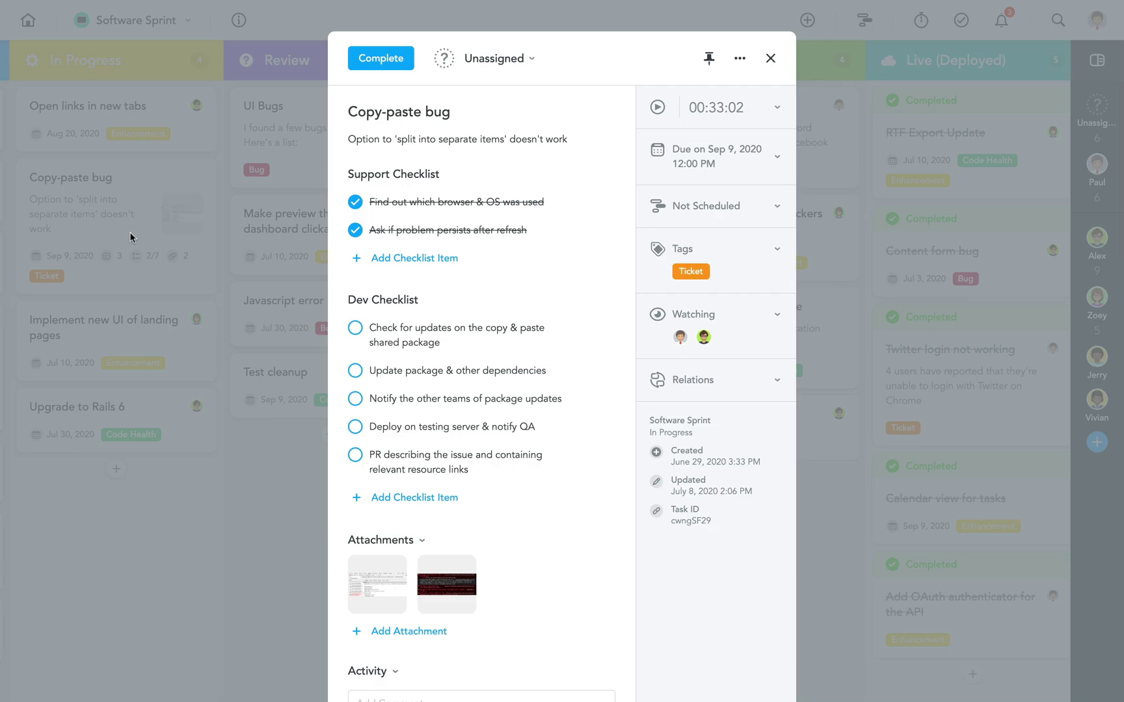
click(219, 230)
Add a Text-type custom field named Priority in Software Sprint's project settings
click(238, 20)
click(248, 62)
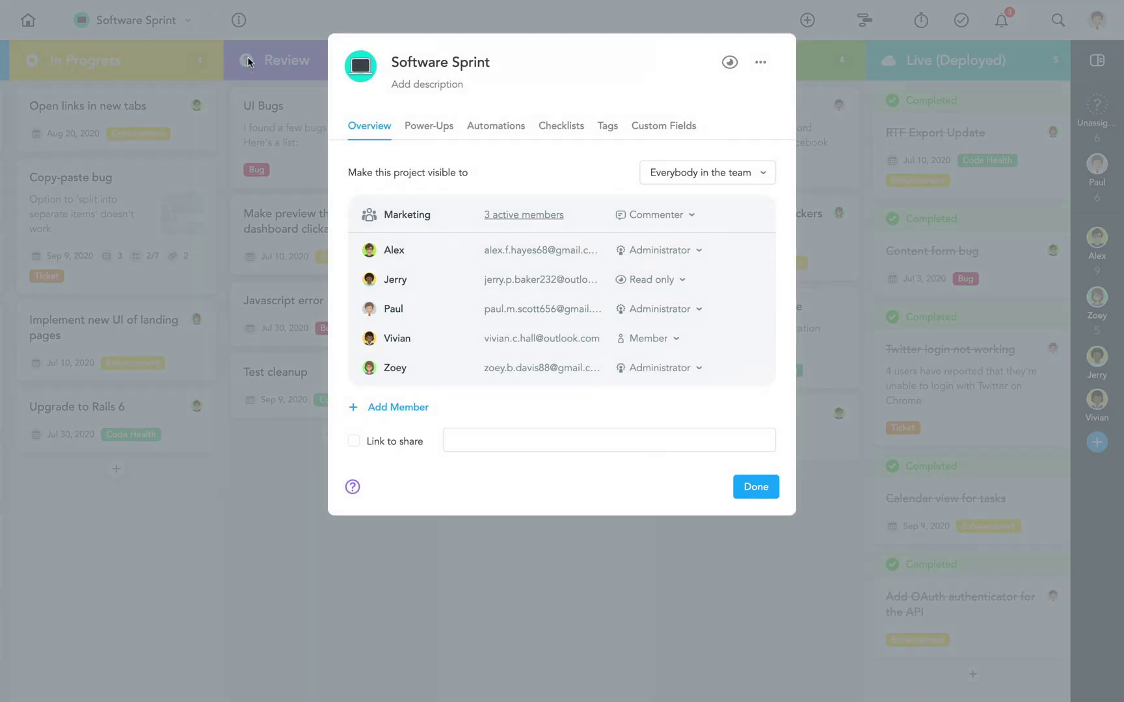
click(650, 127)
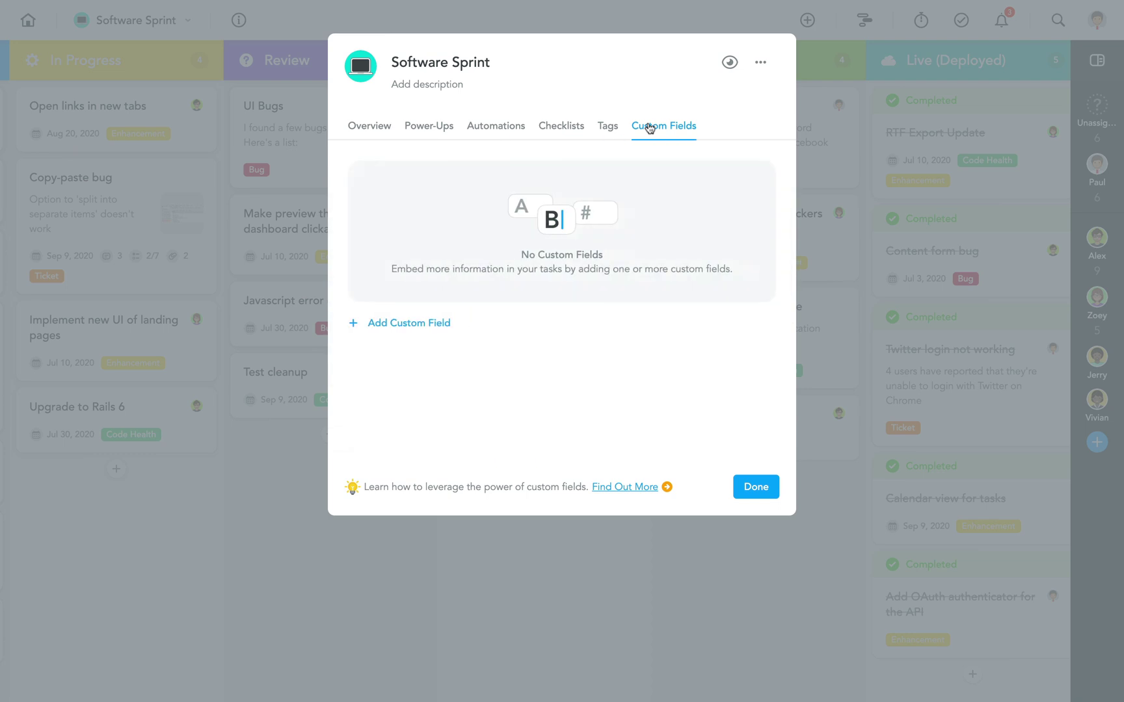
click(436, 322)
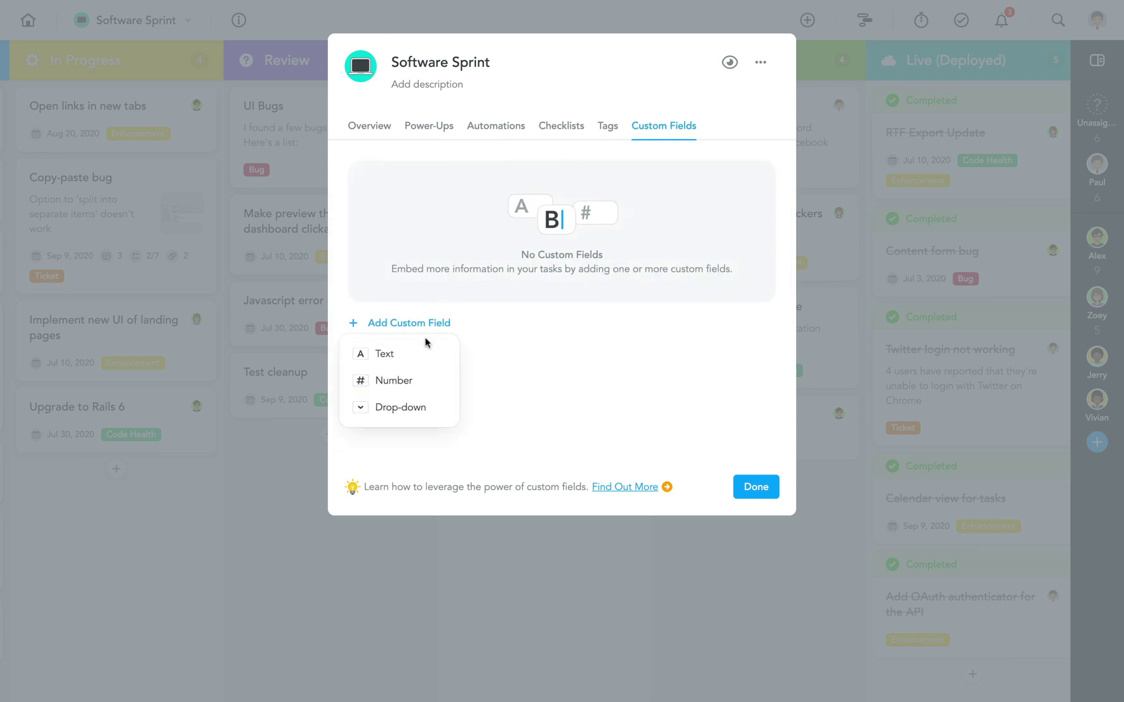
click(424, 353)
text(Priority)
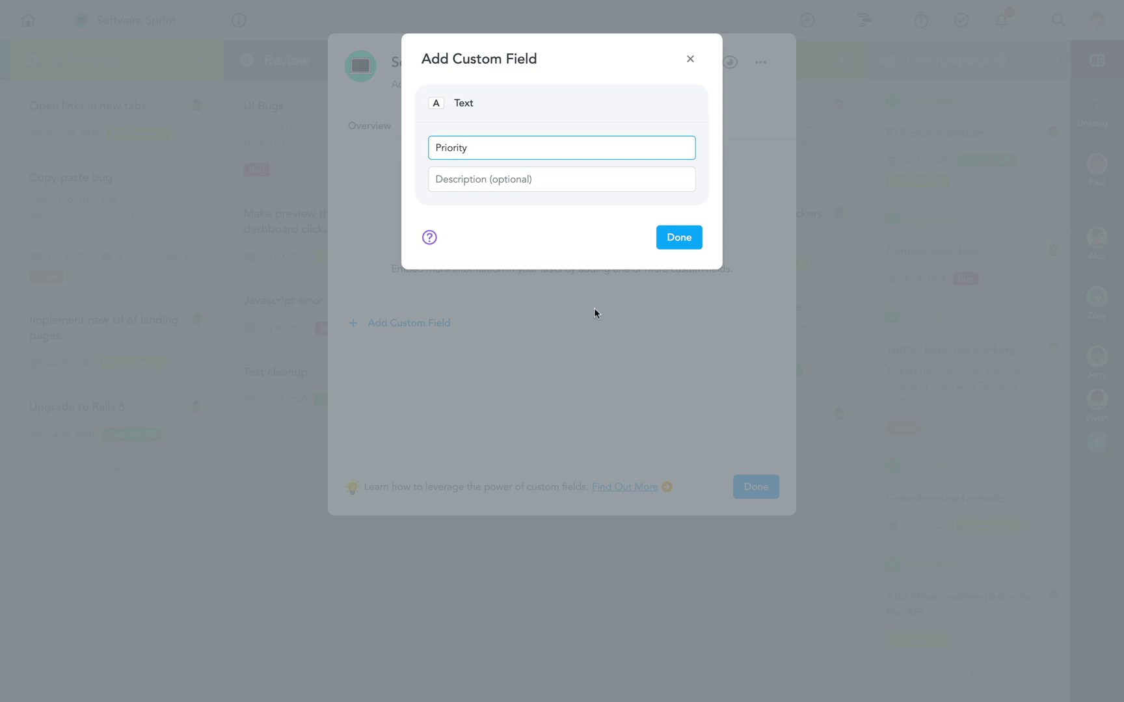
click(676, 239)
click(755, 490)
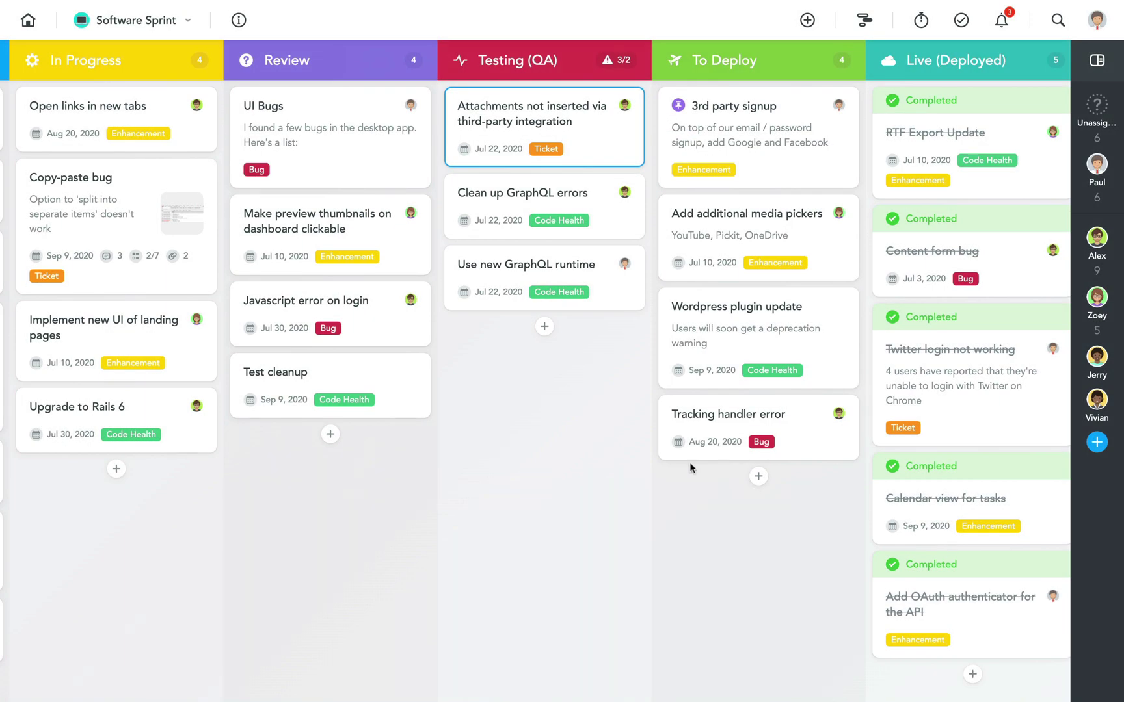
Set the Copy-paste bug task's Priority field to High
click(148, 224)
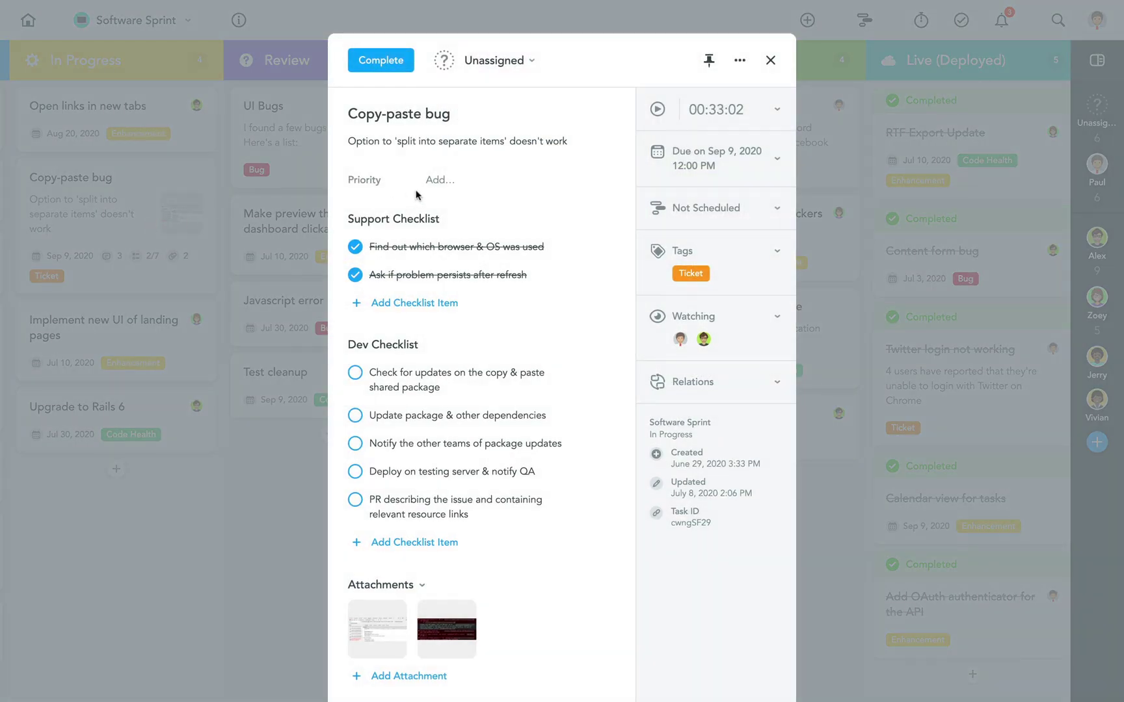
click(434, 180)
text(High)
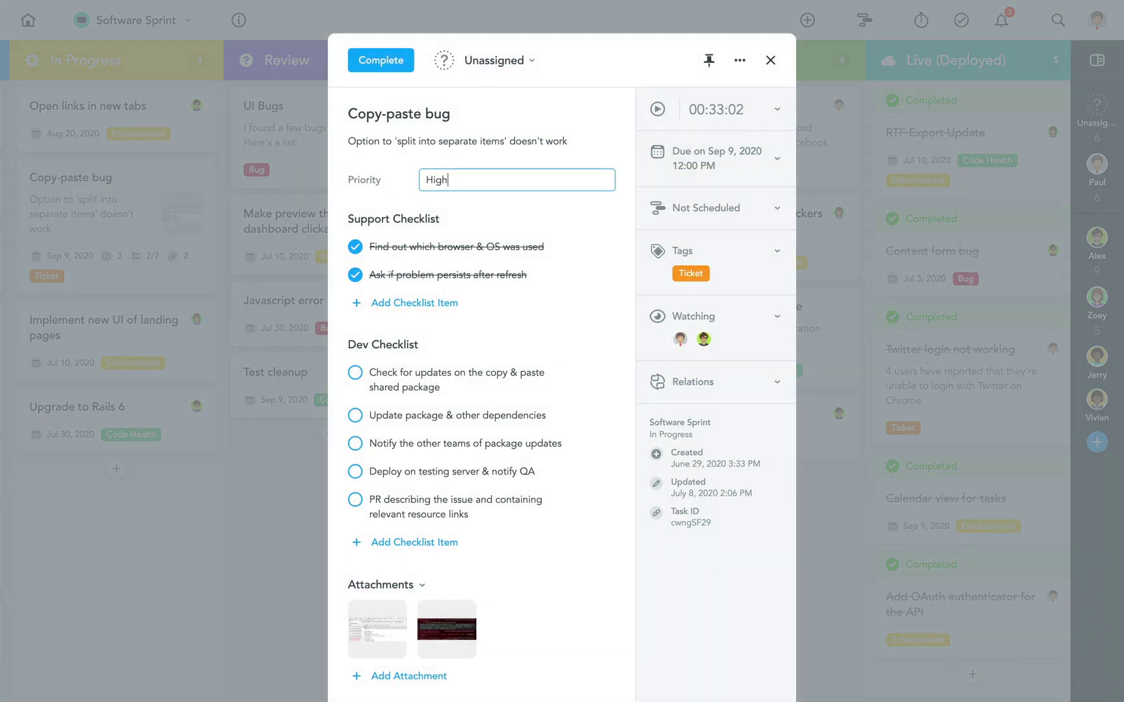
key(Return)
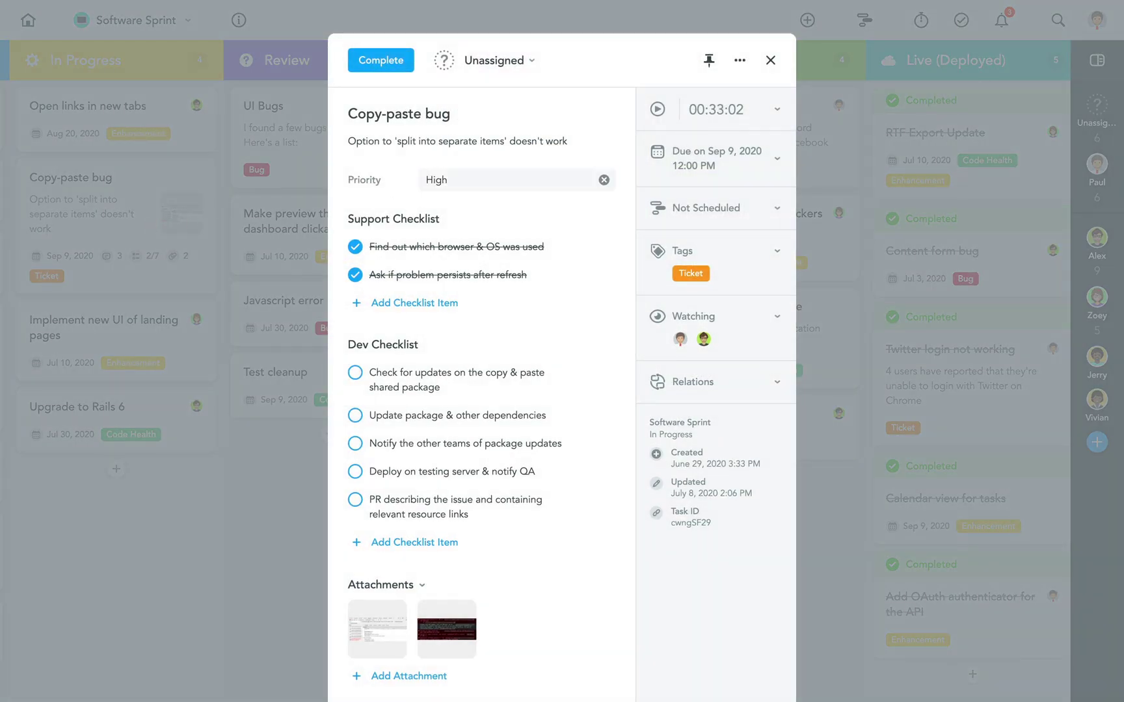
Schedule the Copy-paste bug task from Jul 8 to Jul 16, 2020
click(748, 210)
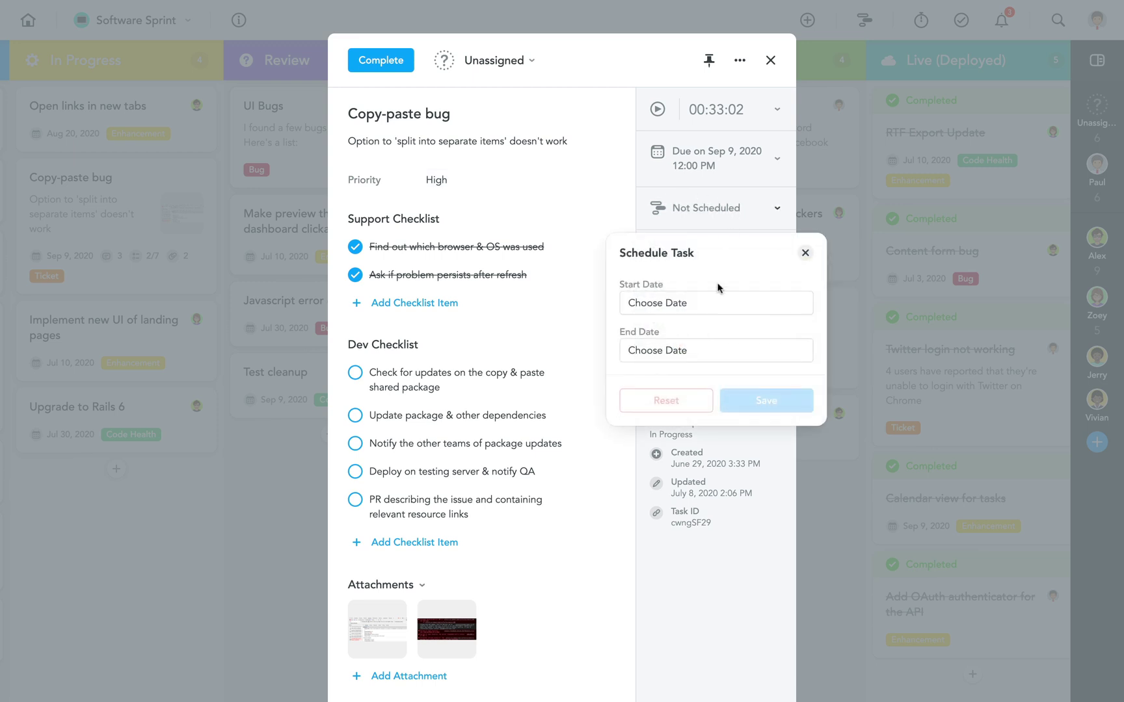
click(718, 306)
click(702, 432)
click(705, 353)
click(728, 505)
click(741, 407)
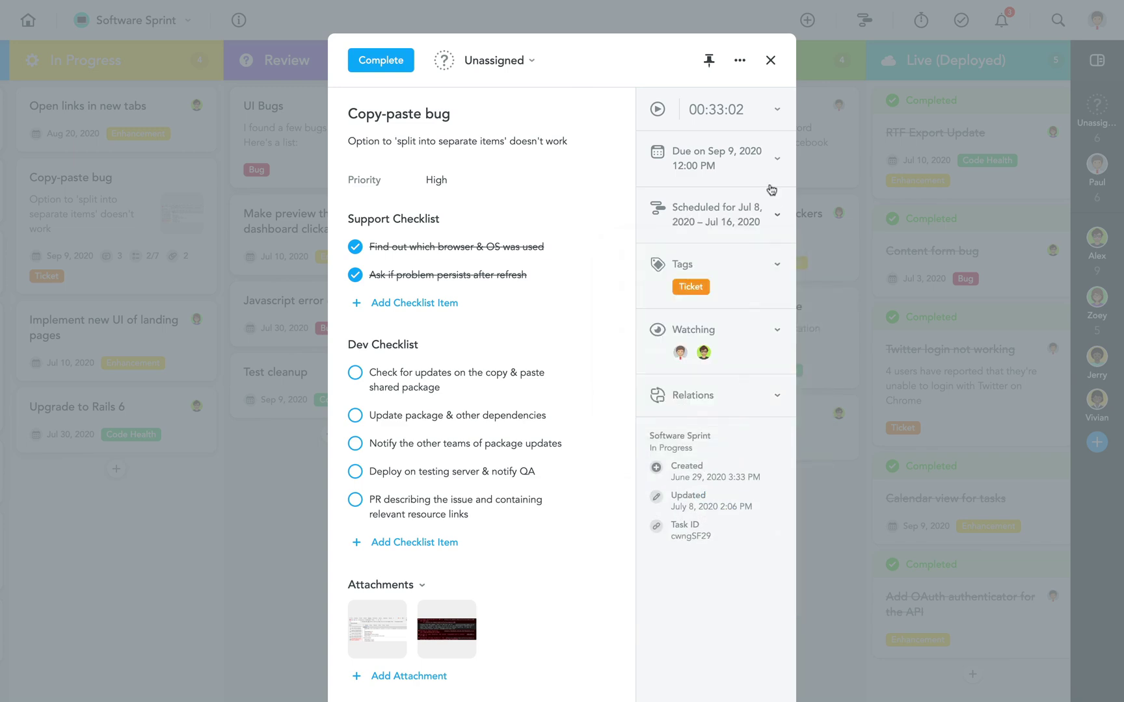
click(770, 62)
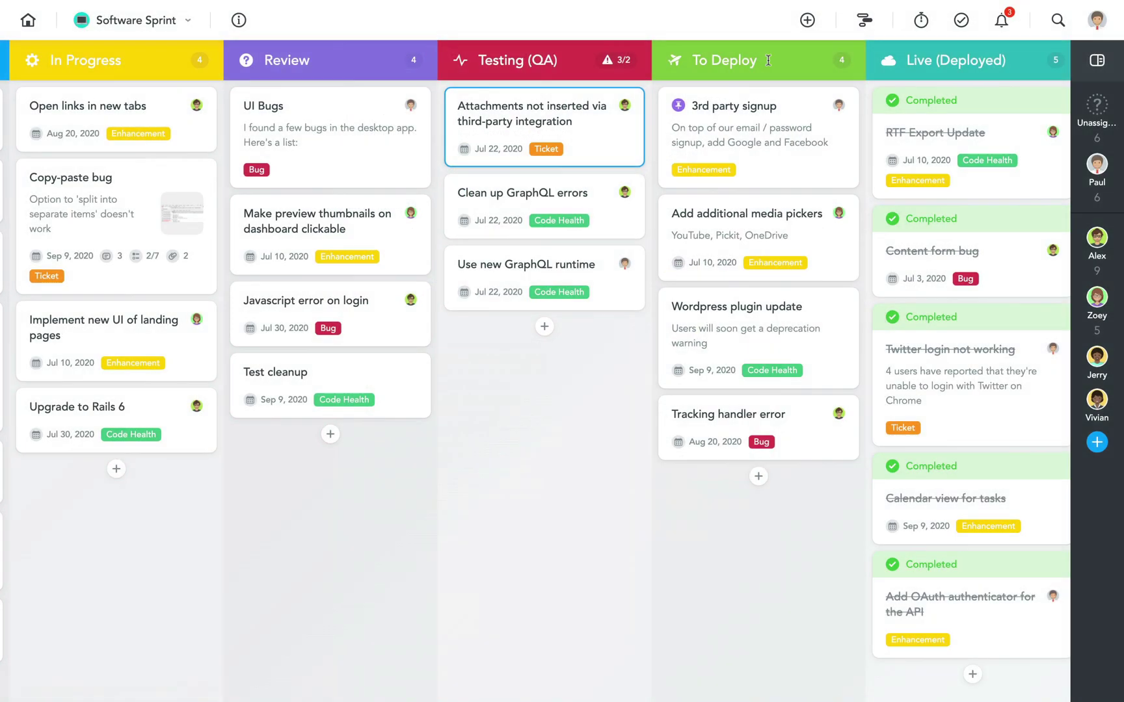
Show the timeline sorted by start date and drag the Copy-paste bug's start later
click(864, 19)
click(852, 61)
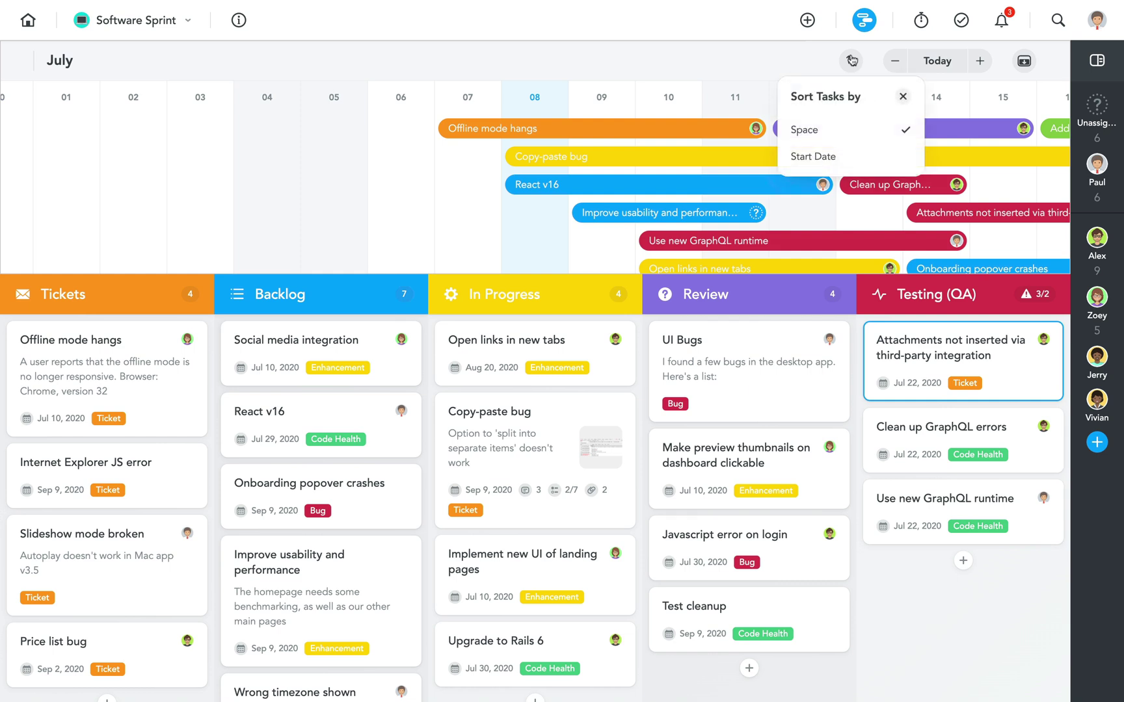
click(848, 155)
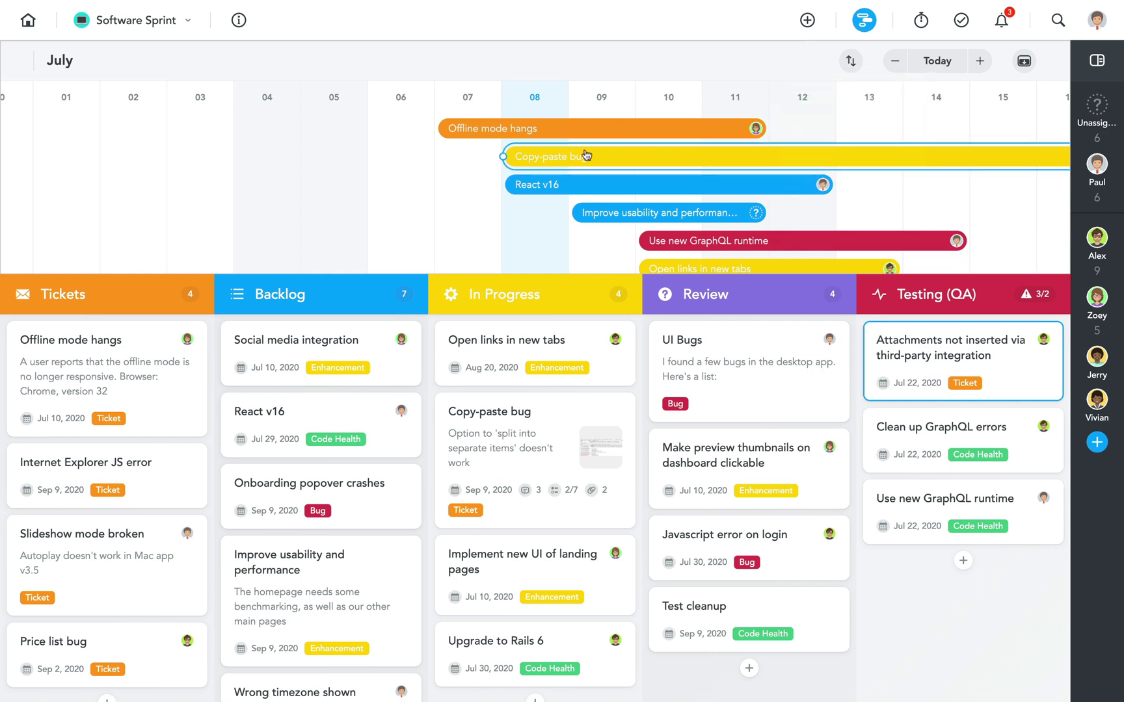
drag(500, 156, 768, 157)
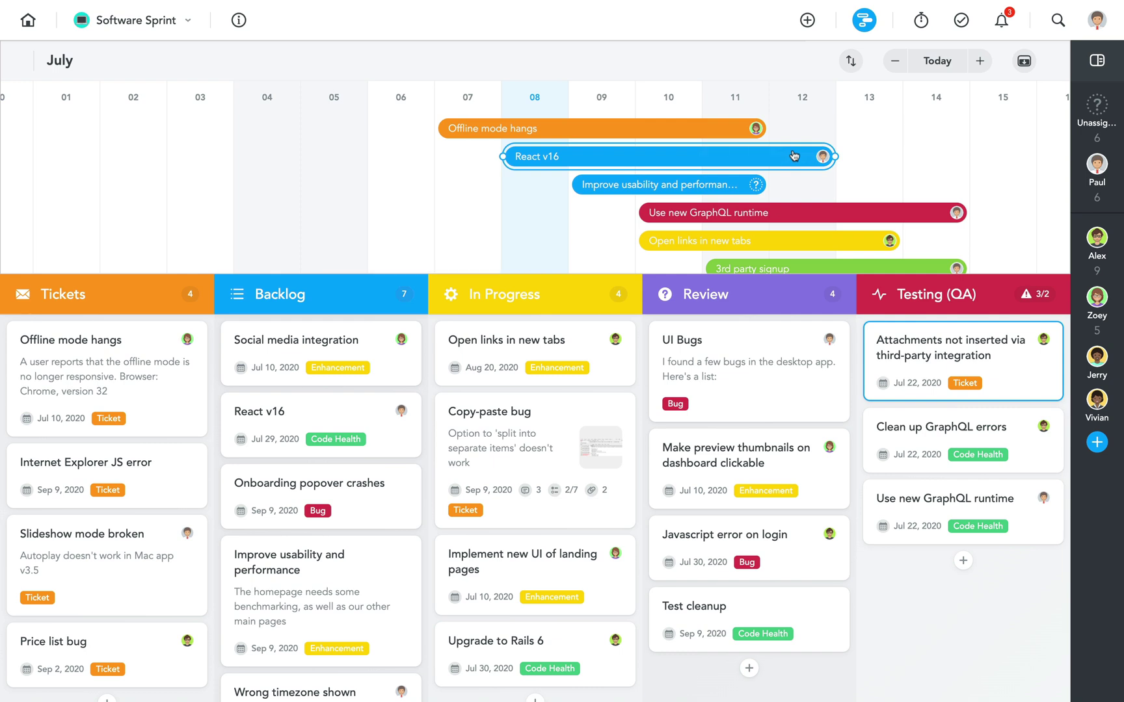
Expand and scroll the timeline, then return to the Software Sprint task board
click(1024, 61)
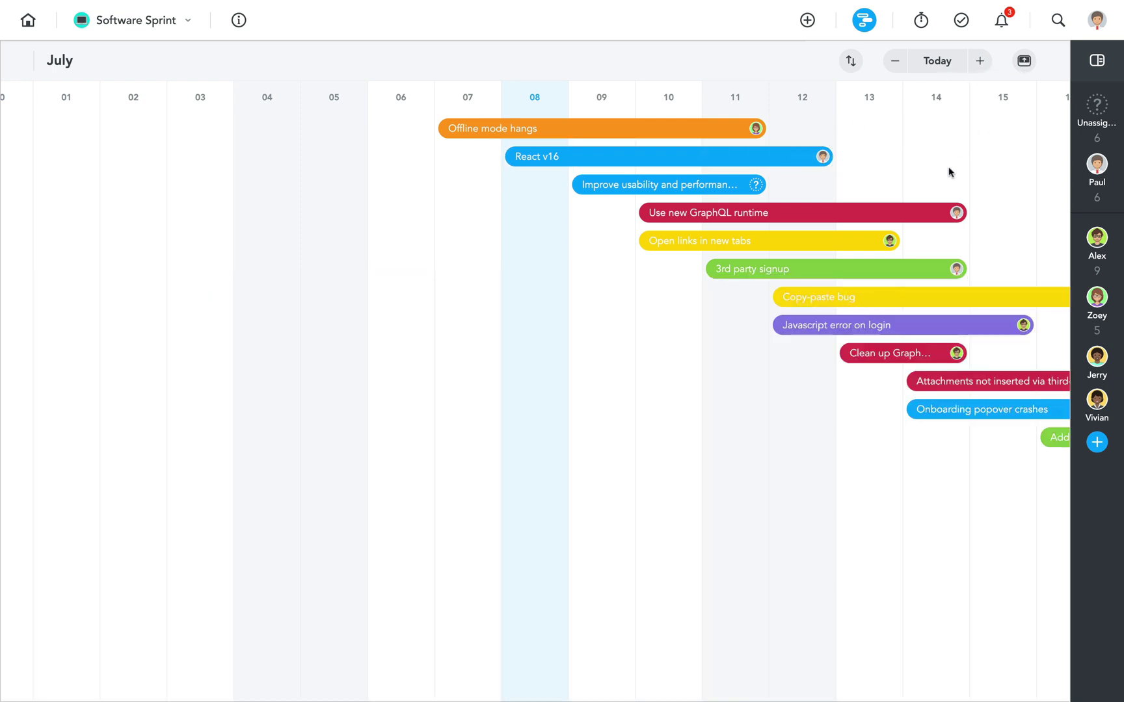
scroll(682, 186, right, 5)
scroll(600, 191, right, 2)
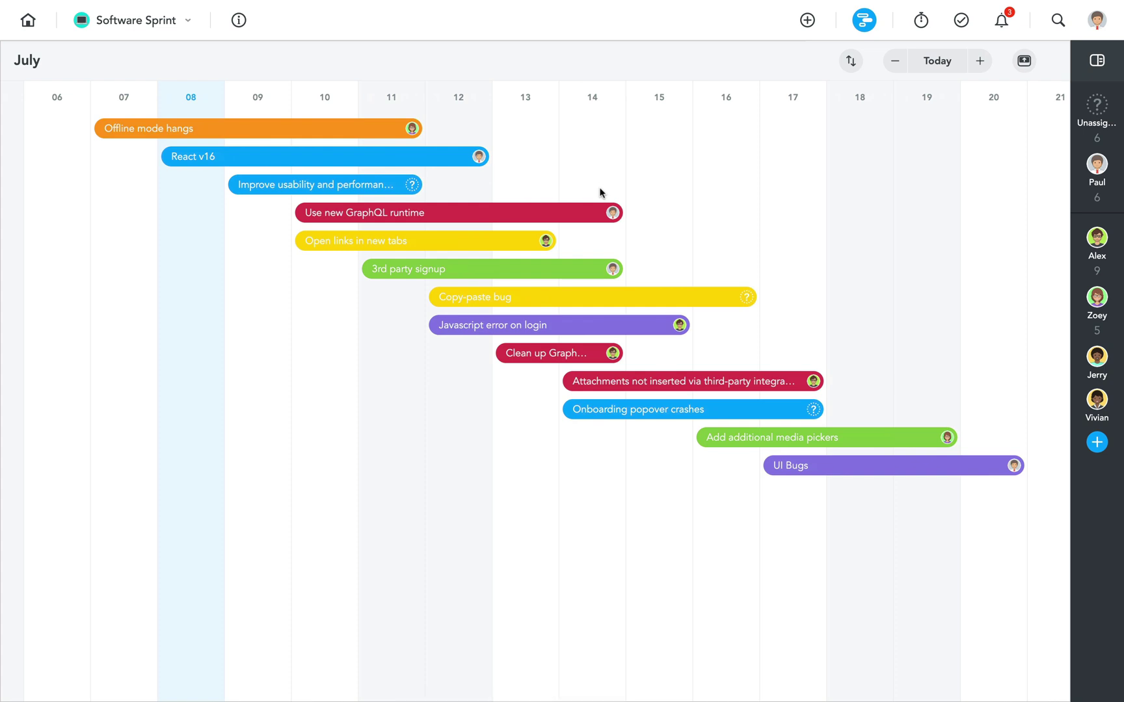
click(854, 27)
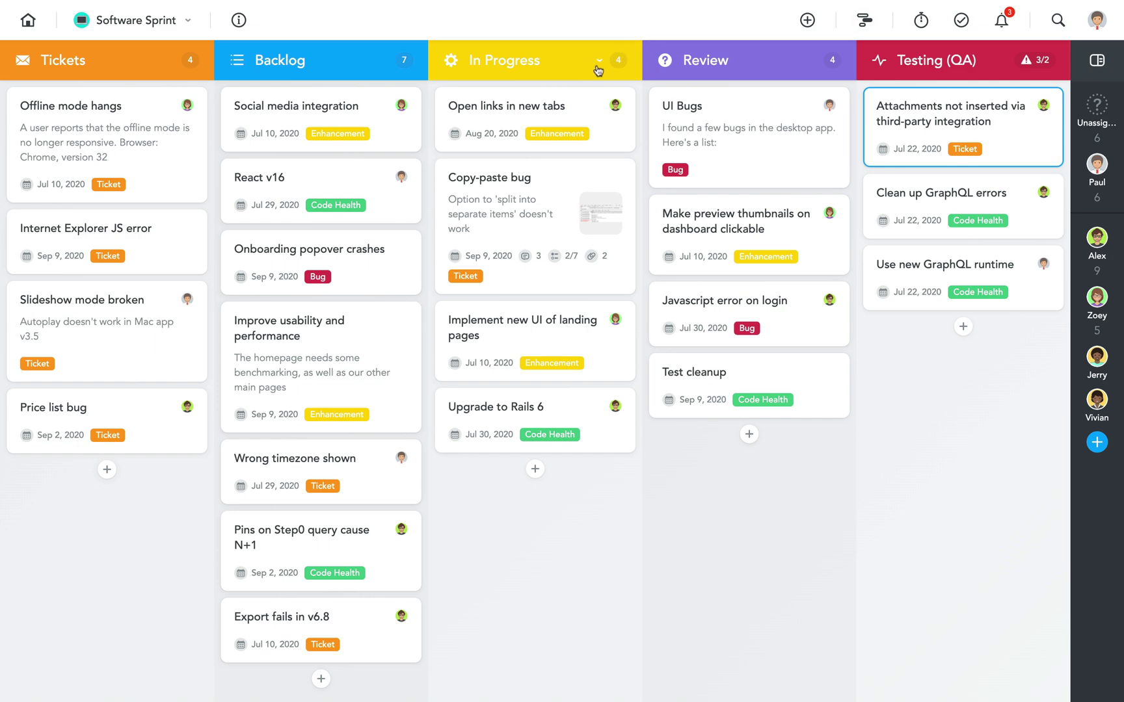
Add an In Progress automation creating a 'Monthly Report' task monthly on day 3
click(598, 61)
click(604, 97)
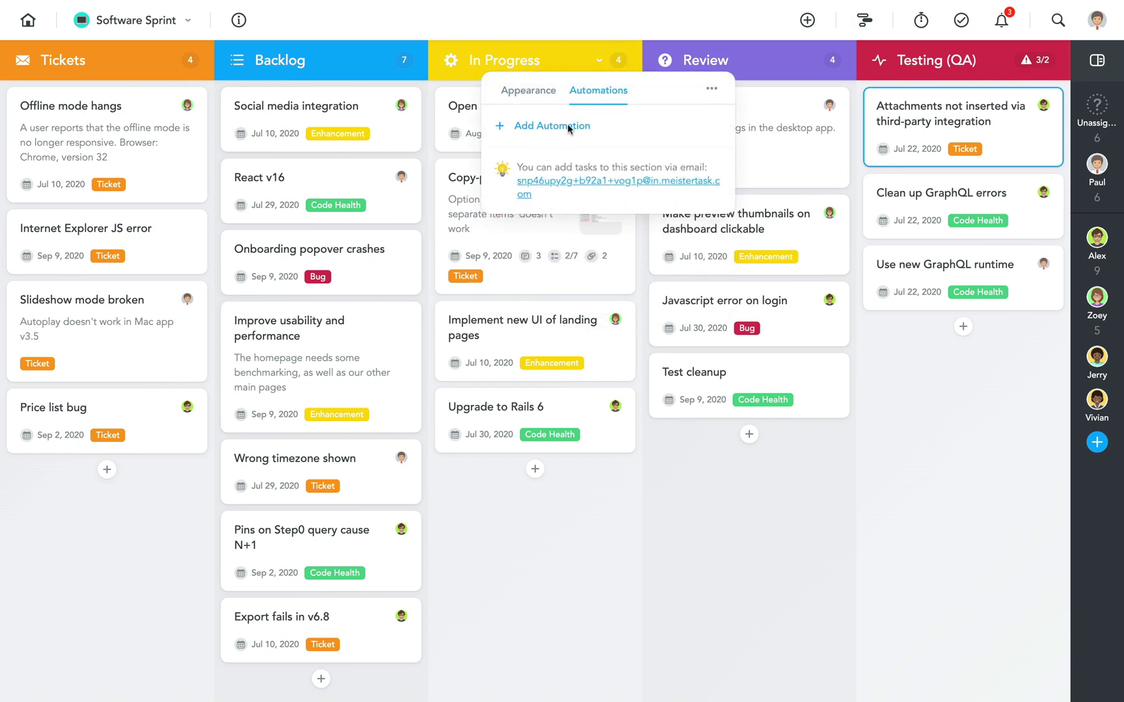
click(567, 123)
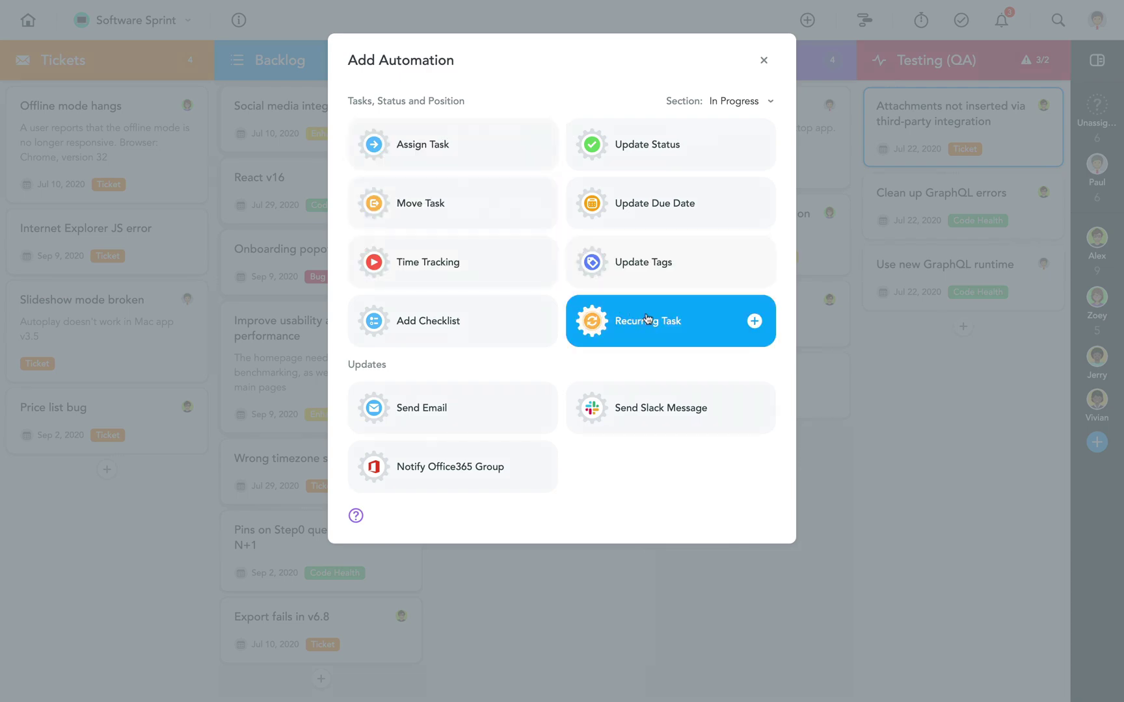
click(647, 319)
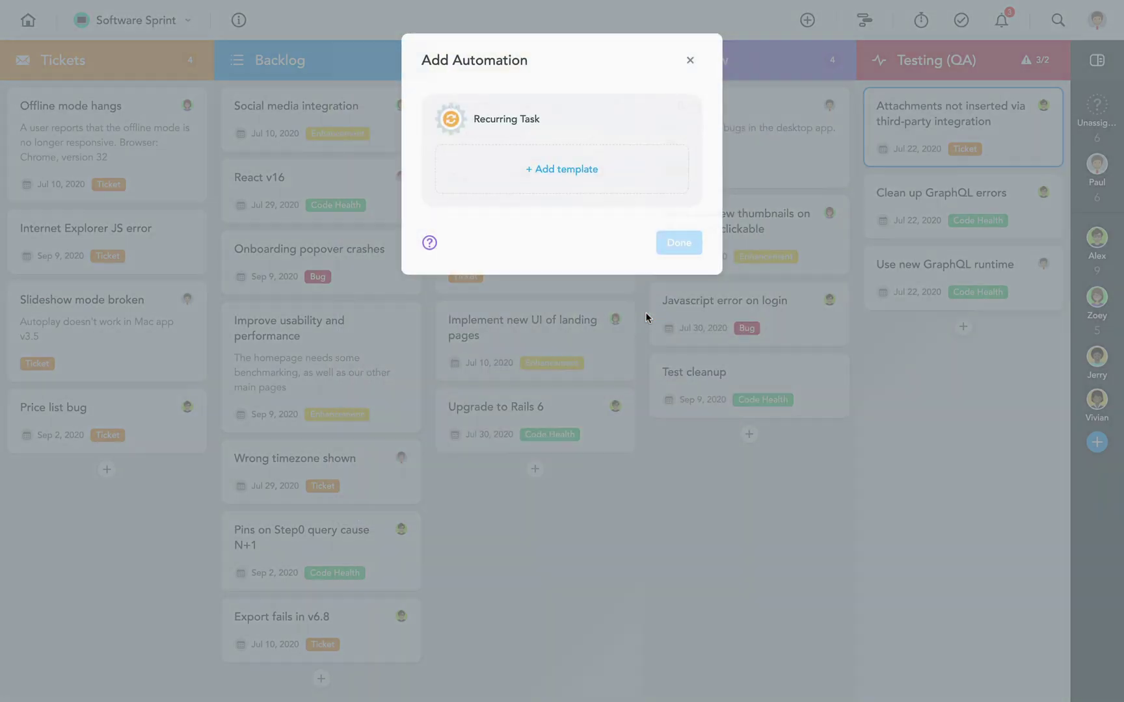
click(575, 170)
text(Monthly Report)
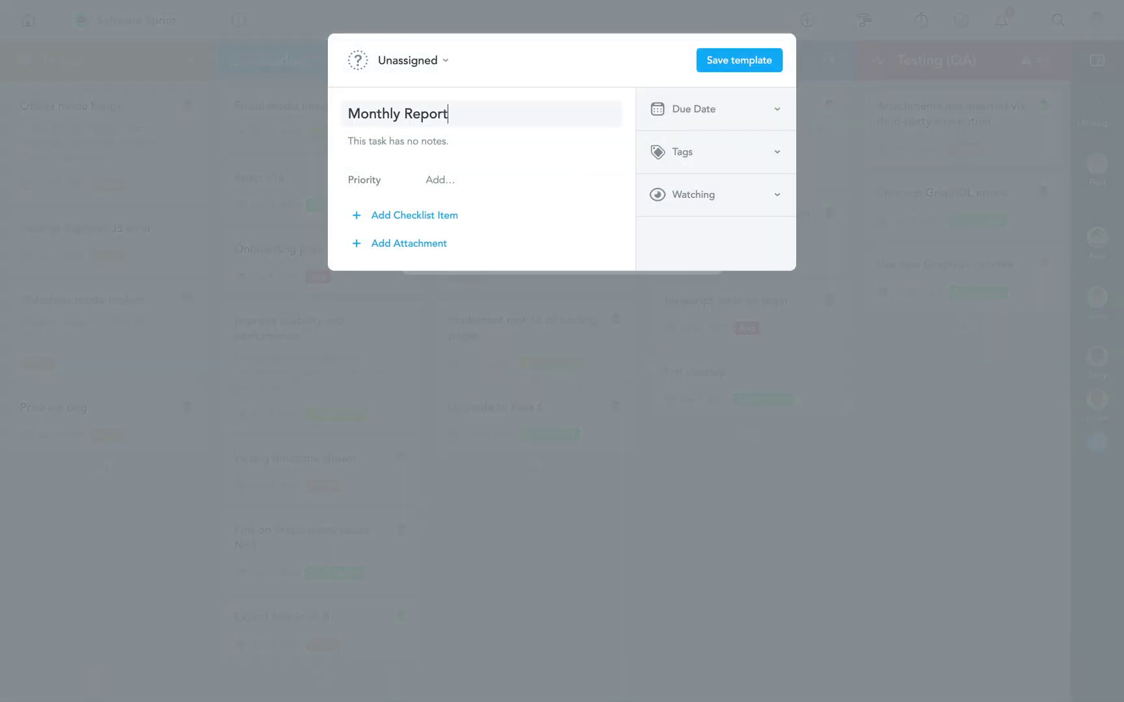
click(731, 63)
click(560, 279)
click(731, 159)
click(701, 193)
click(592, 253)
click(677, 392)
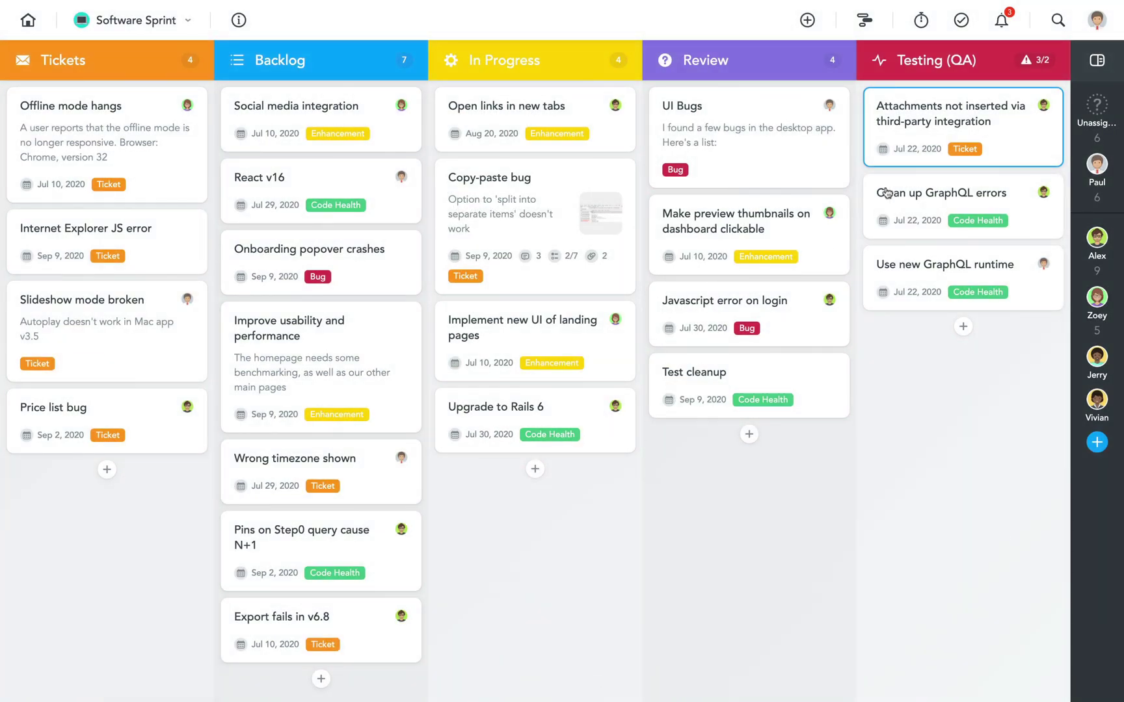
Add a Testing (QA) automation applying the QA checklist, including to existing tasks
click(1003, 63)
click(978, 88)
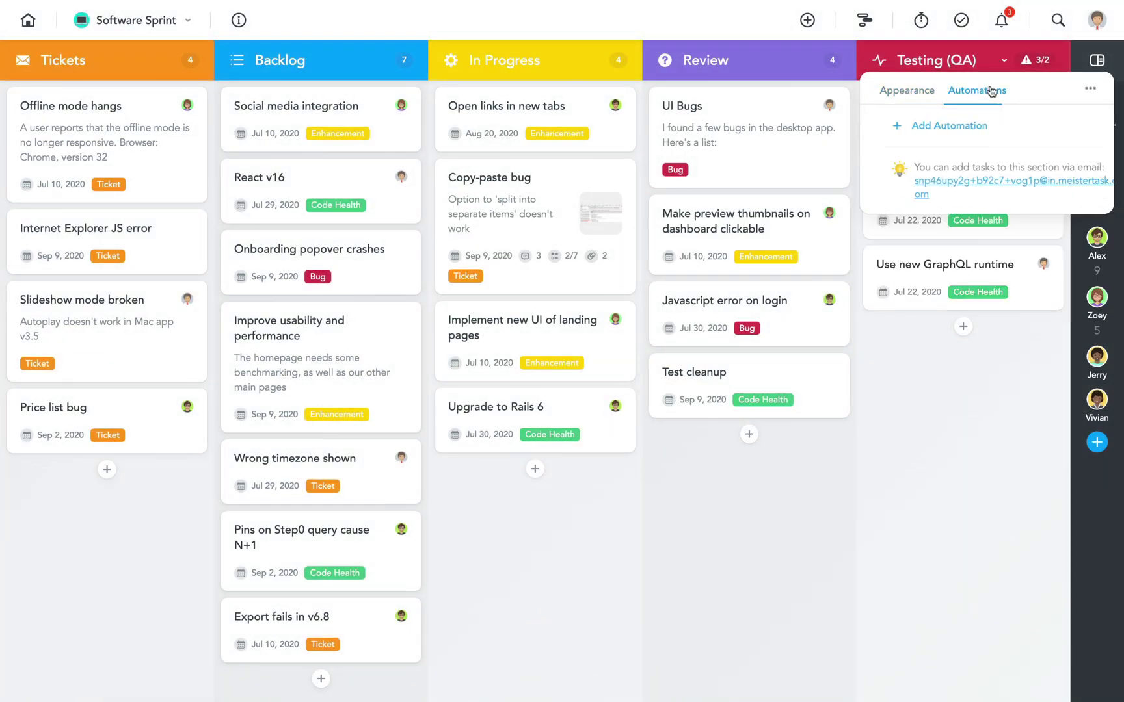
click(957, 123)
click(512, 318)
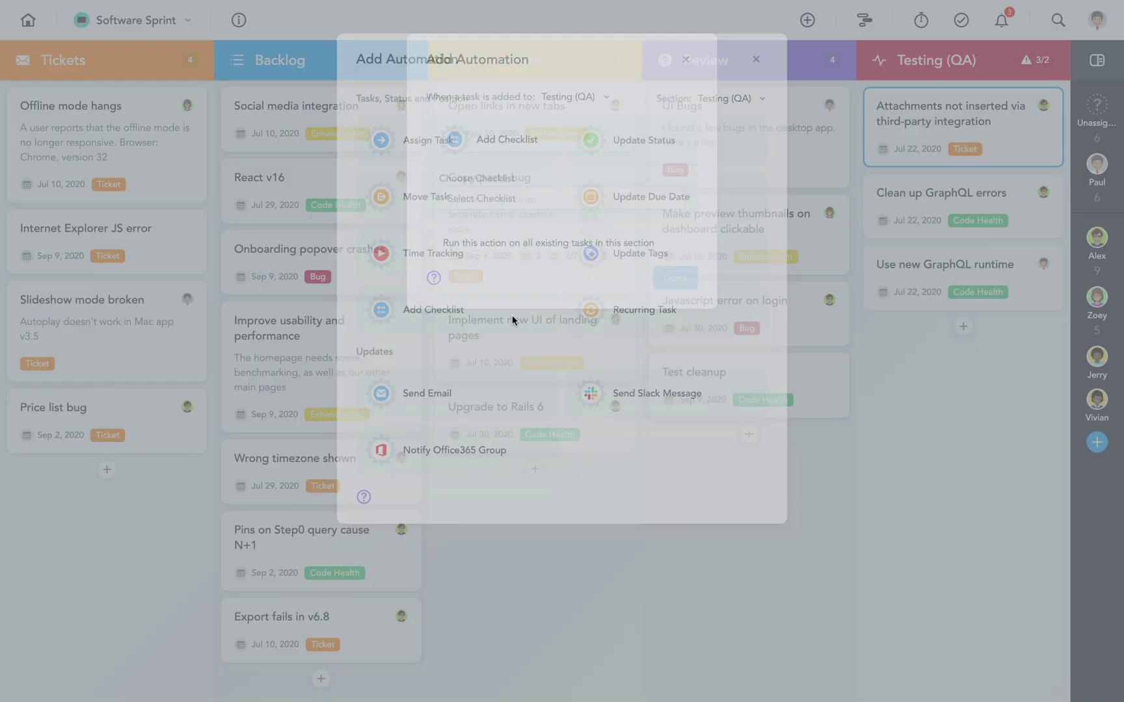
click(554, 216)
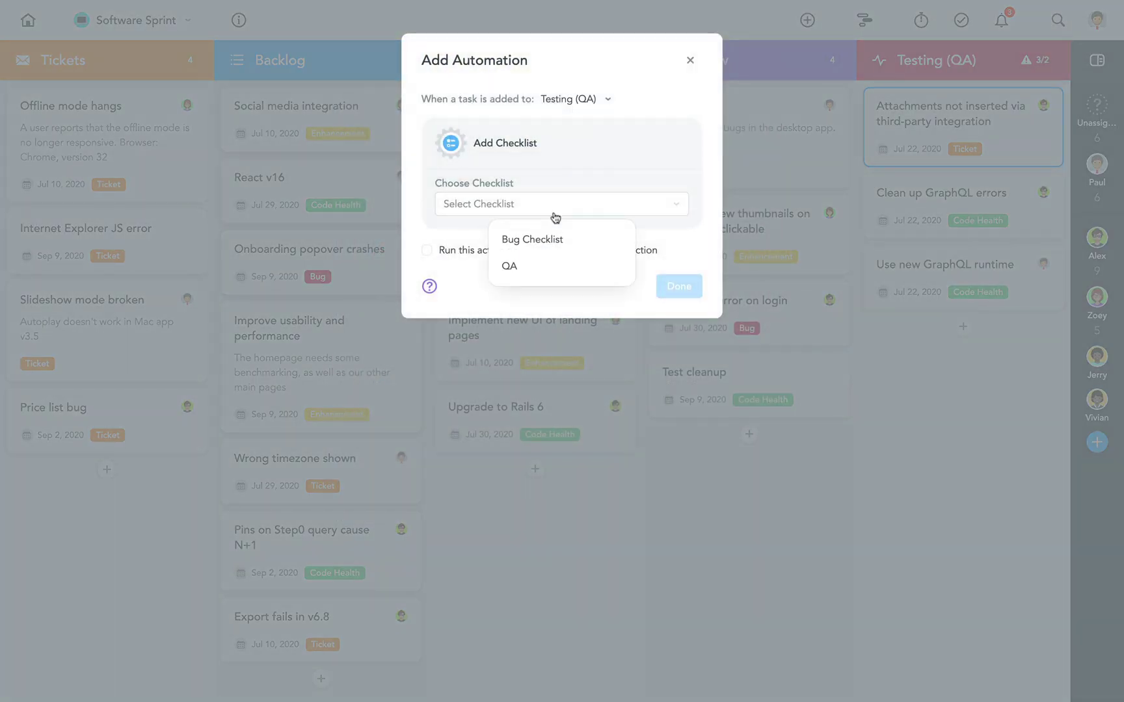
click(535, 272)
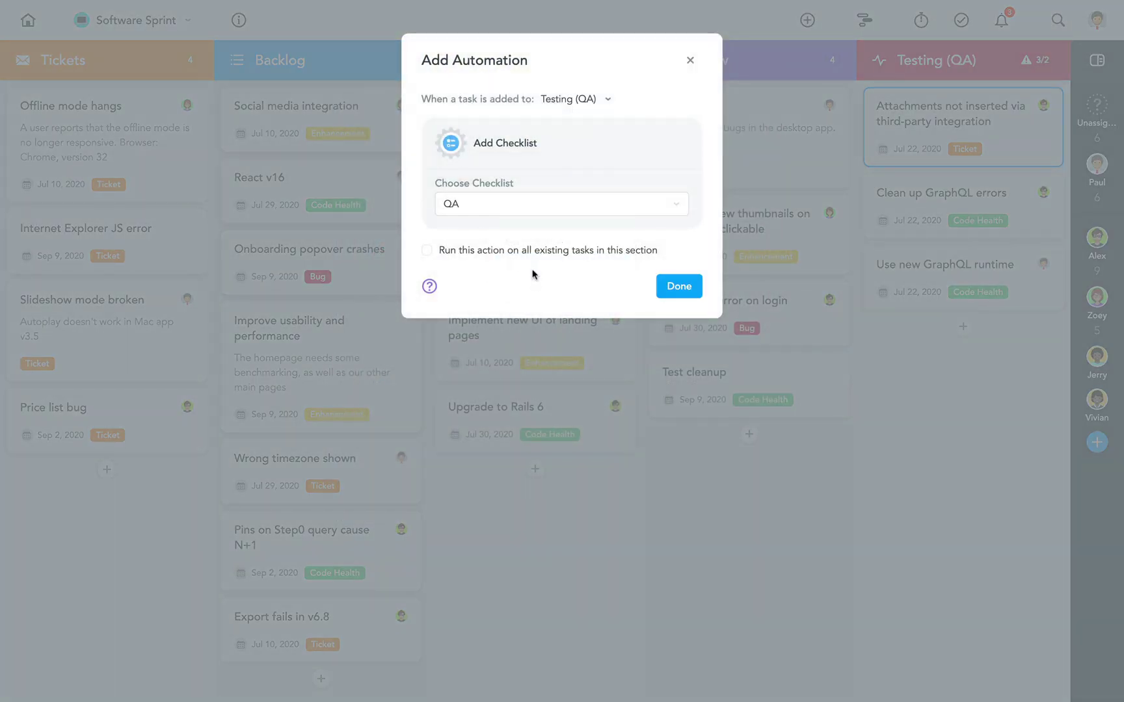
click(529, 253)
click(677, 292)
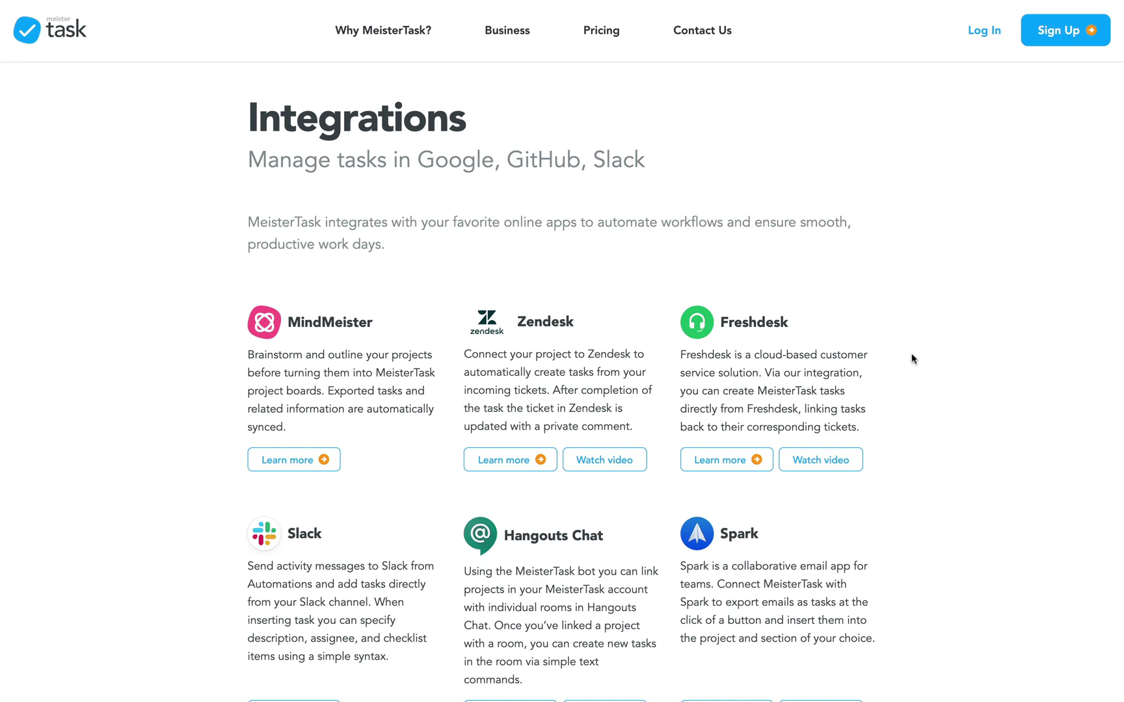
Scroll through the integrations list of Slack, Google Drive, Dropbox, Confluence and more
scroll(912, 358, down, 5)
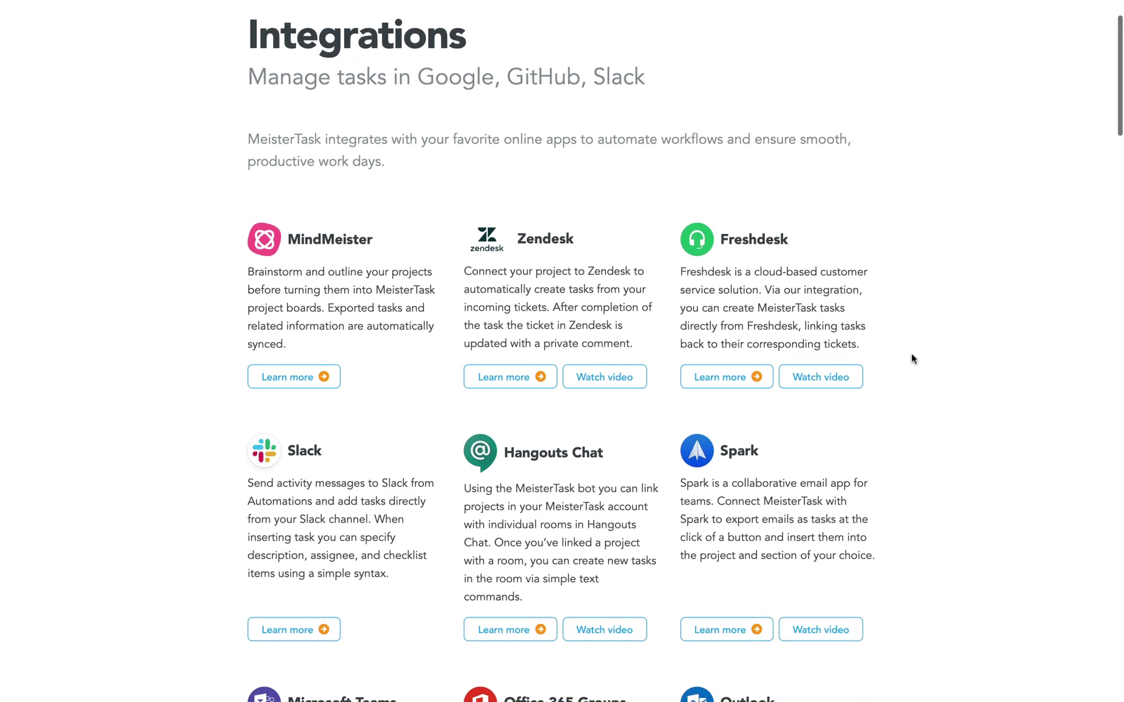
scroll(911, 358, down, 2)
scroll(911, 359, down, 2)
scroll(911, 358, down, 2)
scroll(912, 359, down, 2)
scroll(912, 358, down, 3)
scroll(911, 358, down, 3)
scroll(912, 359, down, 3)
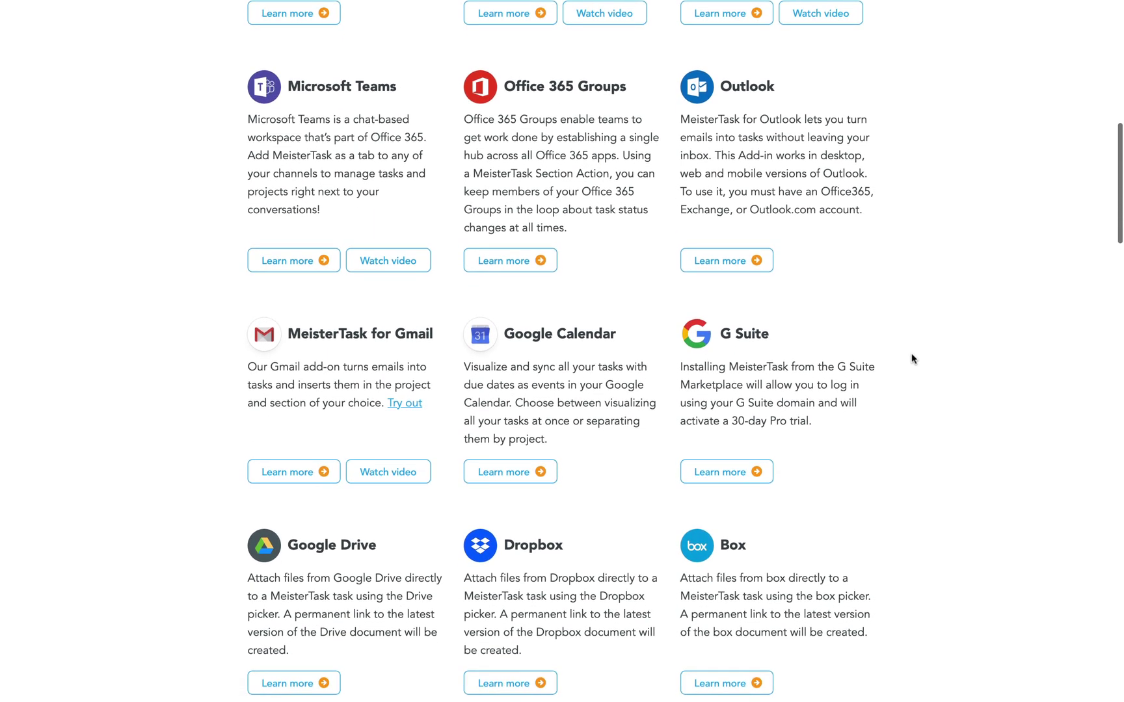
scroll(911, 358, down, 2)
scroll(911, 359, down, 3)
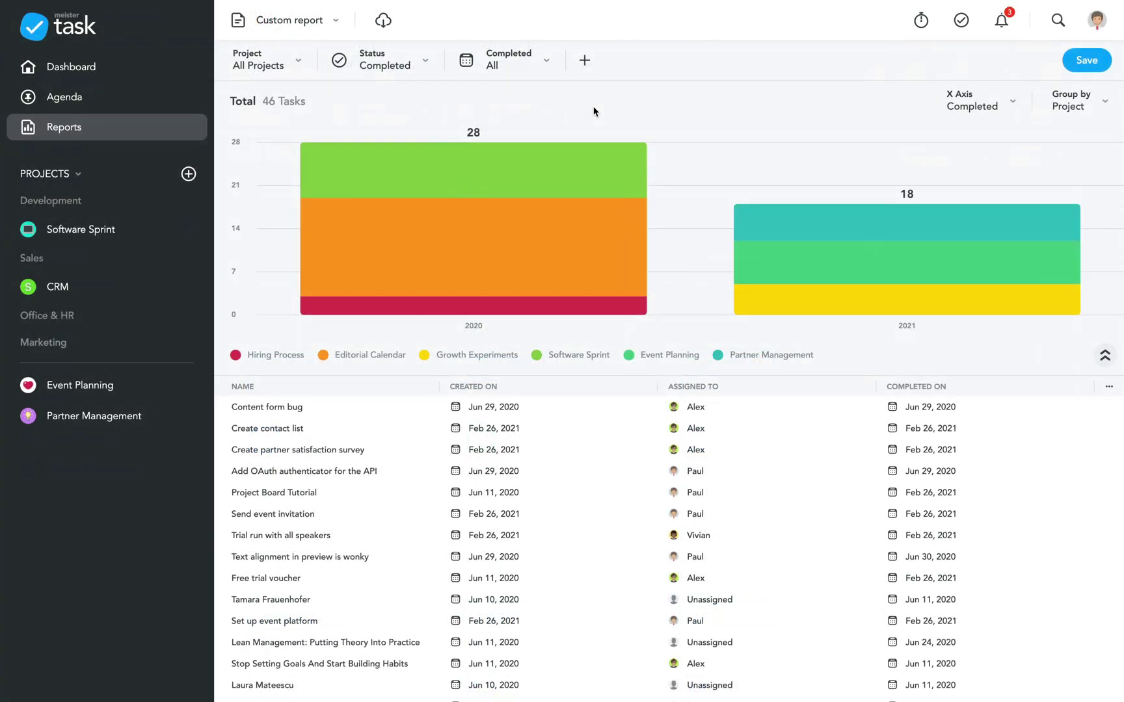
Filter the report to one assignee's tasks completed this quarter and bring up export options
click(548, 66)
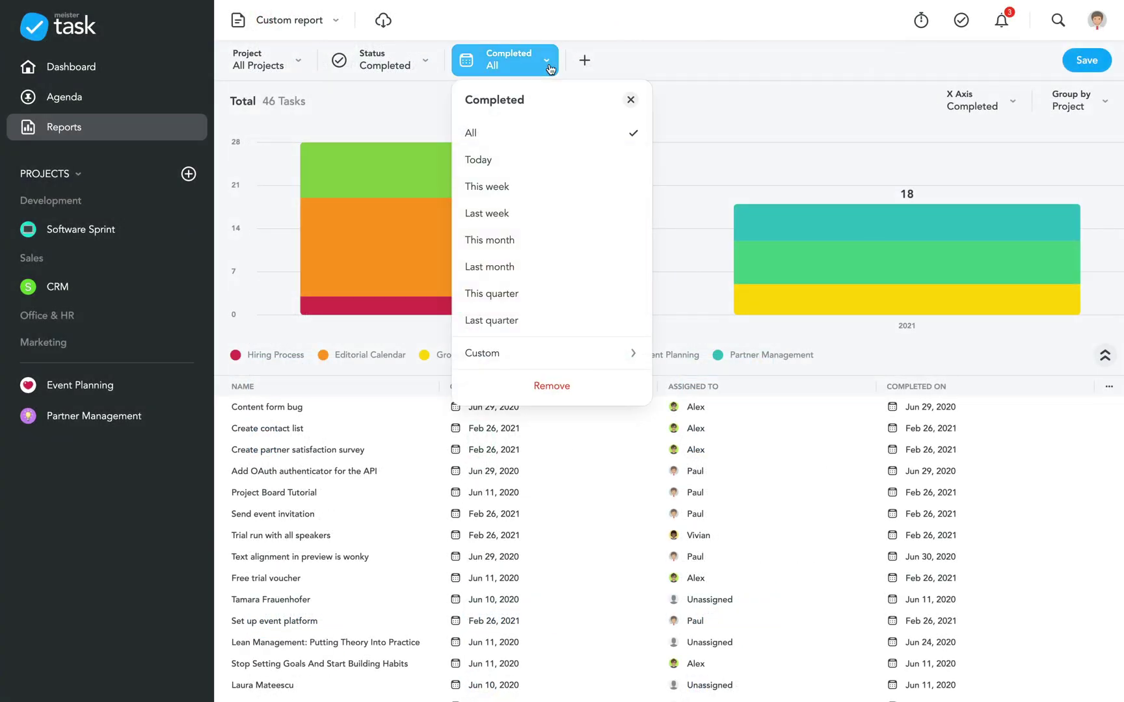
click(542, 292)
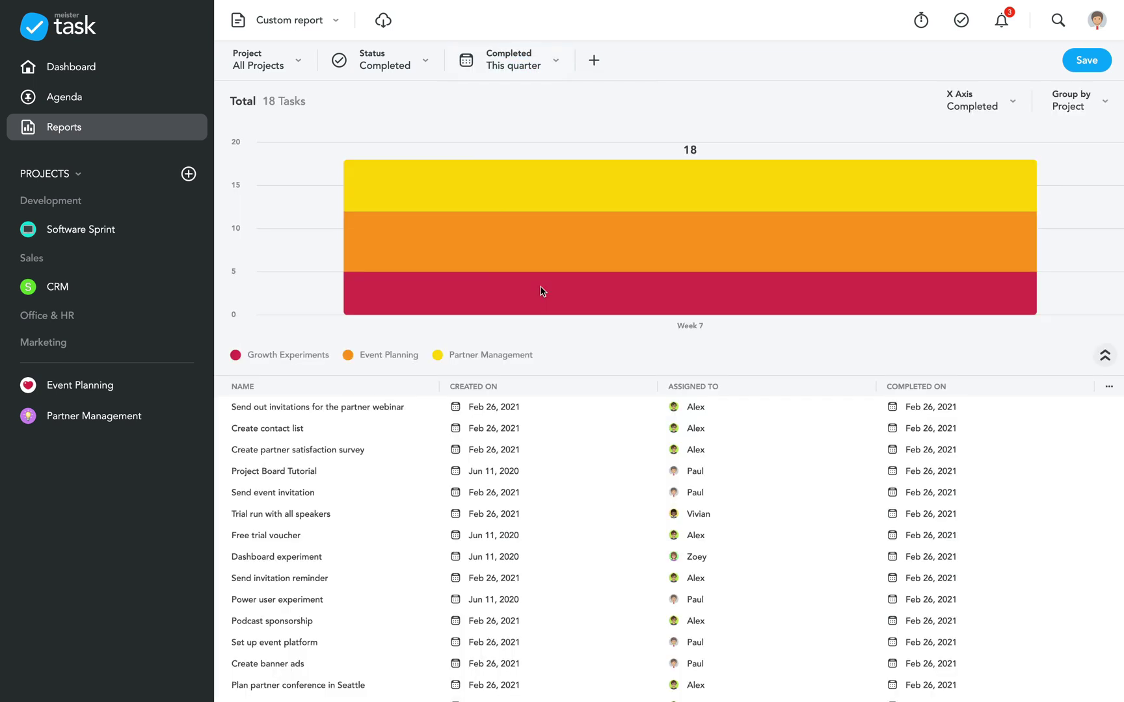
click(593, 62)
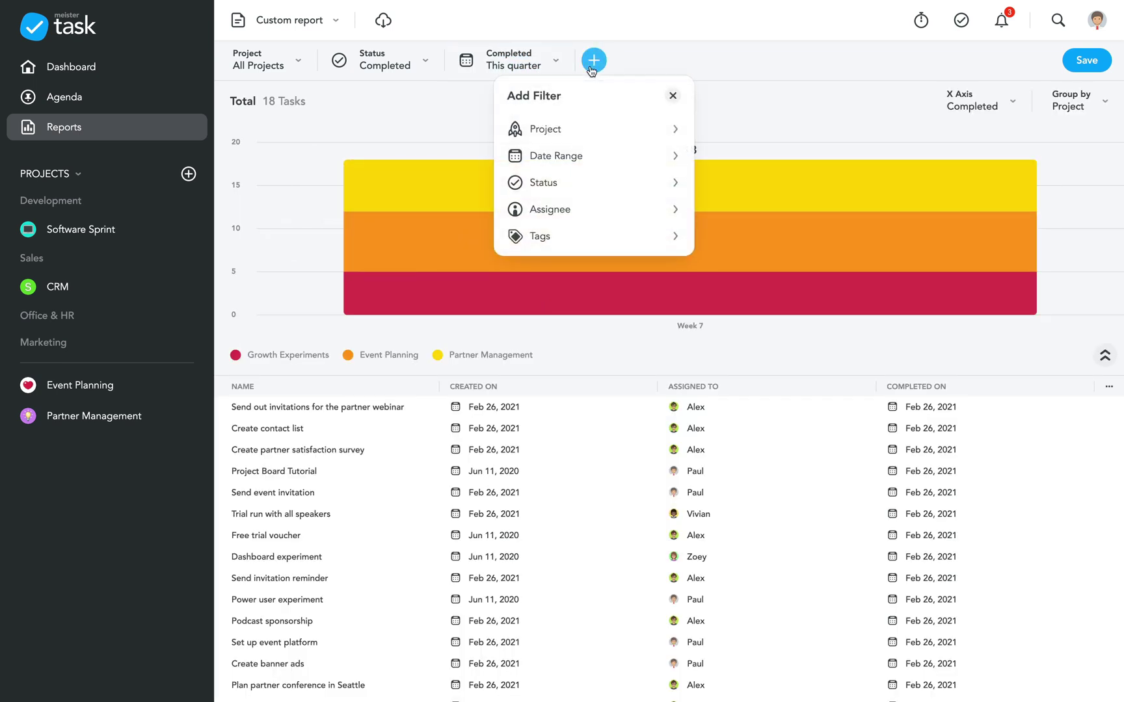
click(589, 210)
click(588, 220)
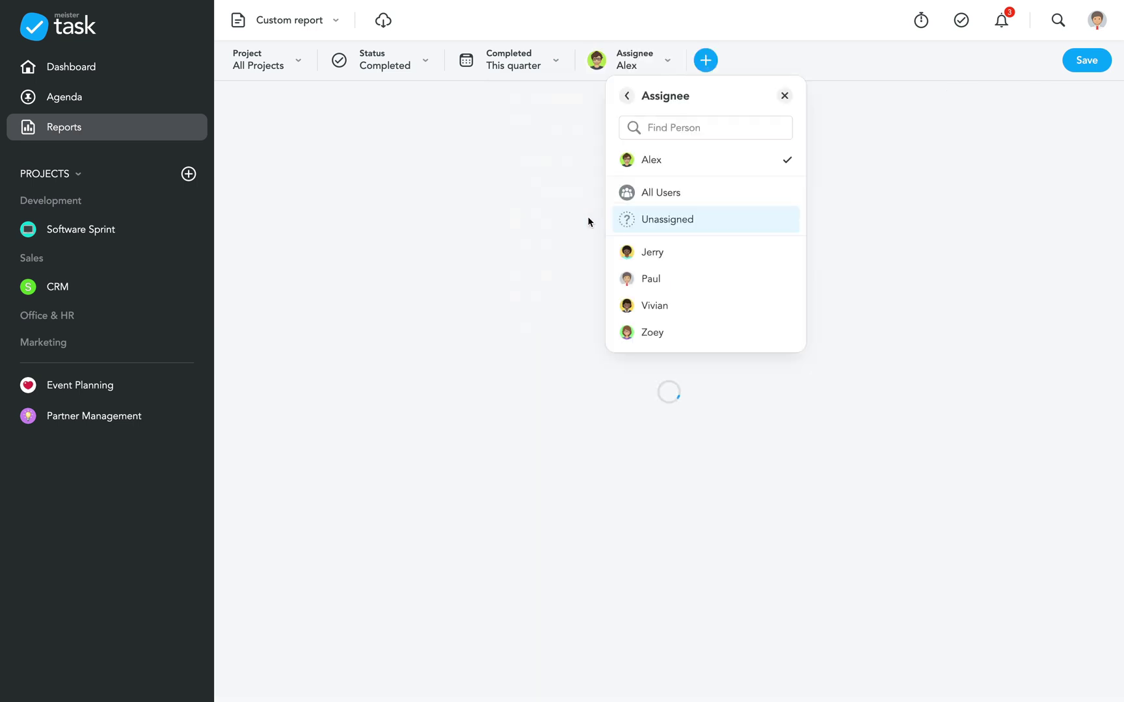
click(556, 151)
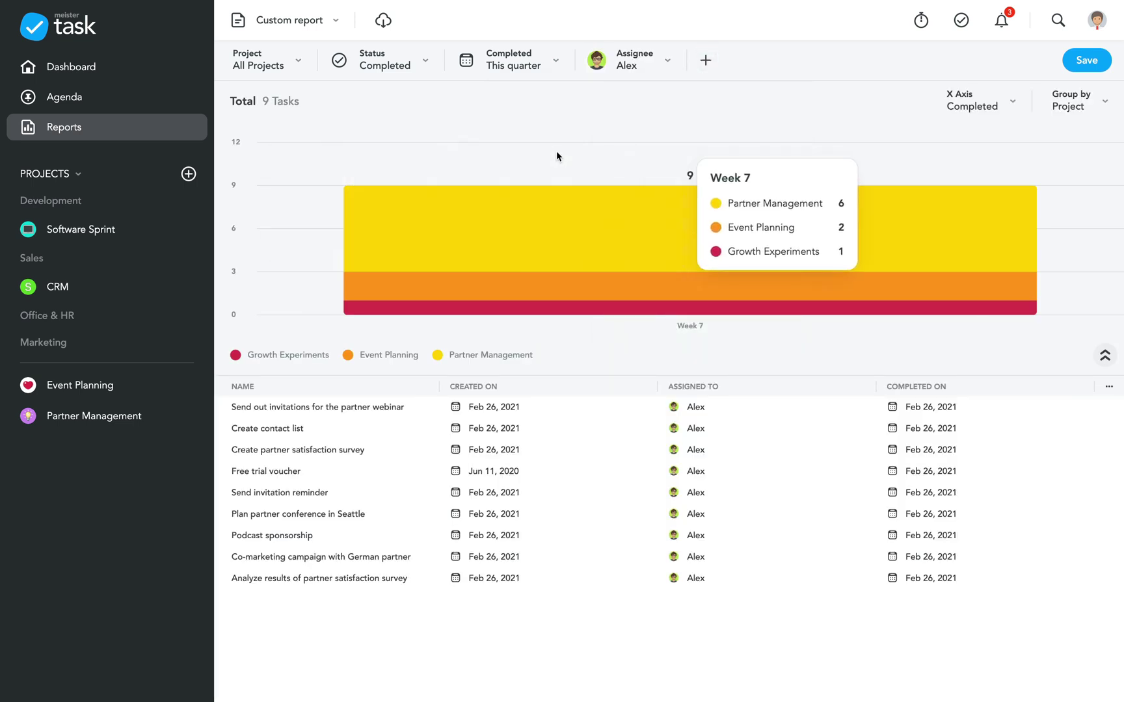
click(384, 18)
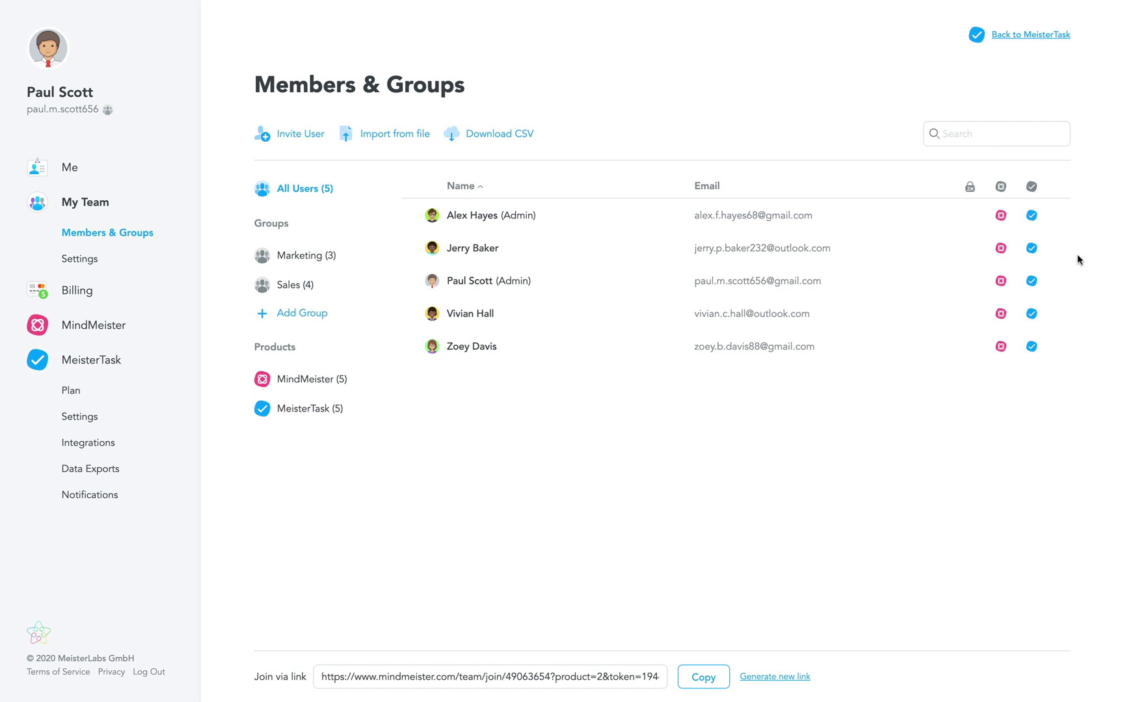
Glance at a member's actions menu, then go to the MeisterTask security settings
mouse_move(703, 215)
click(1059, 216)
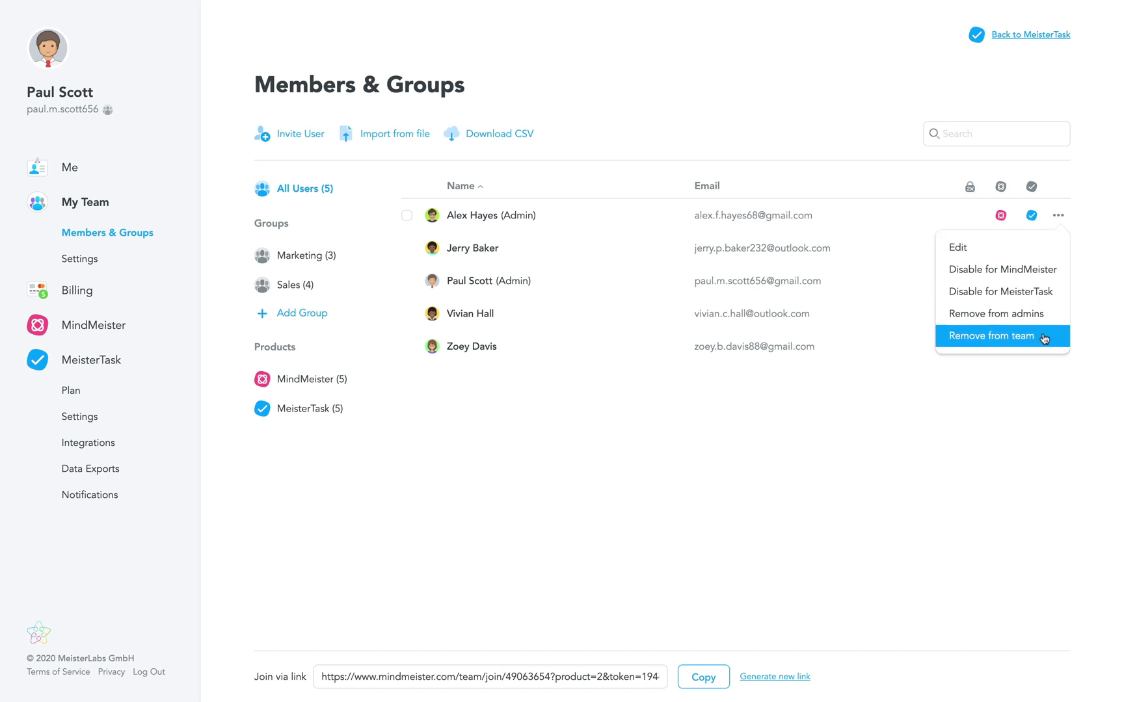
click(1024, 380)
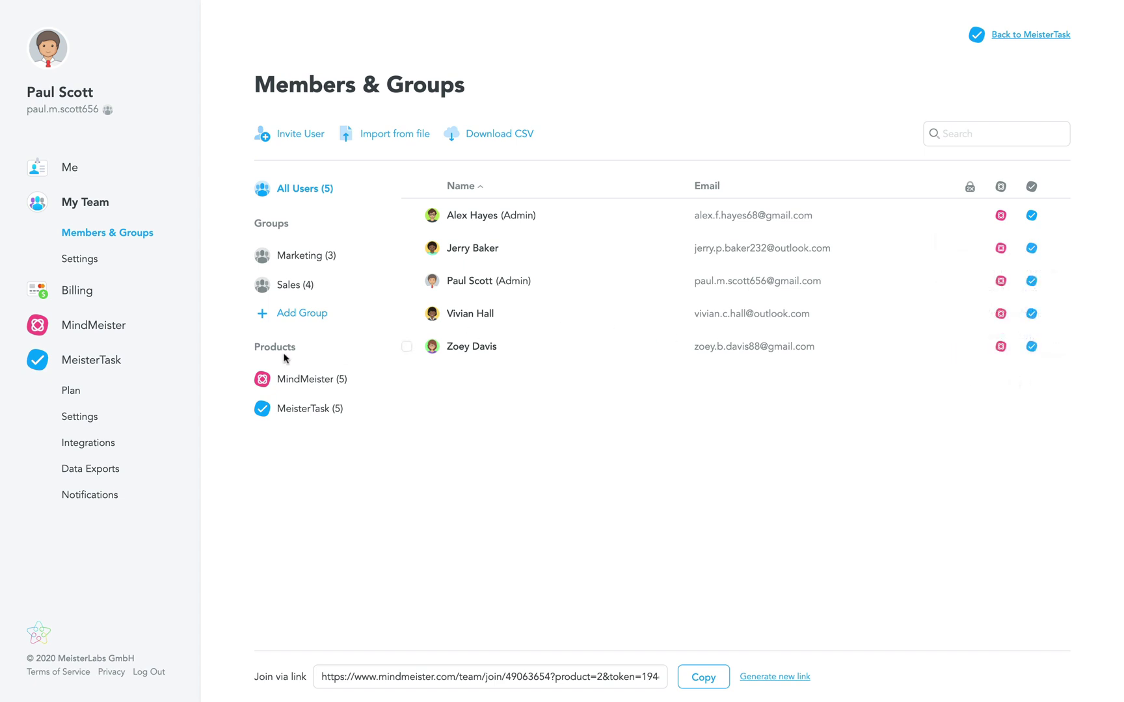
click(76, 418)
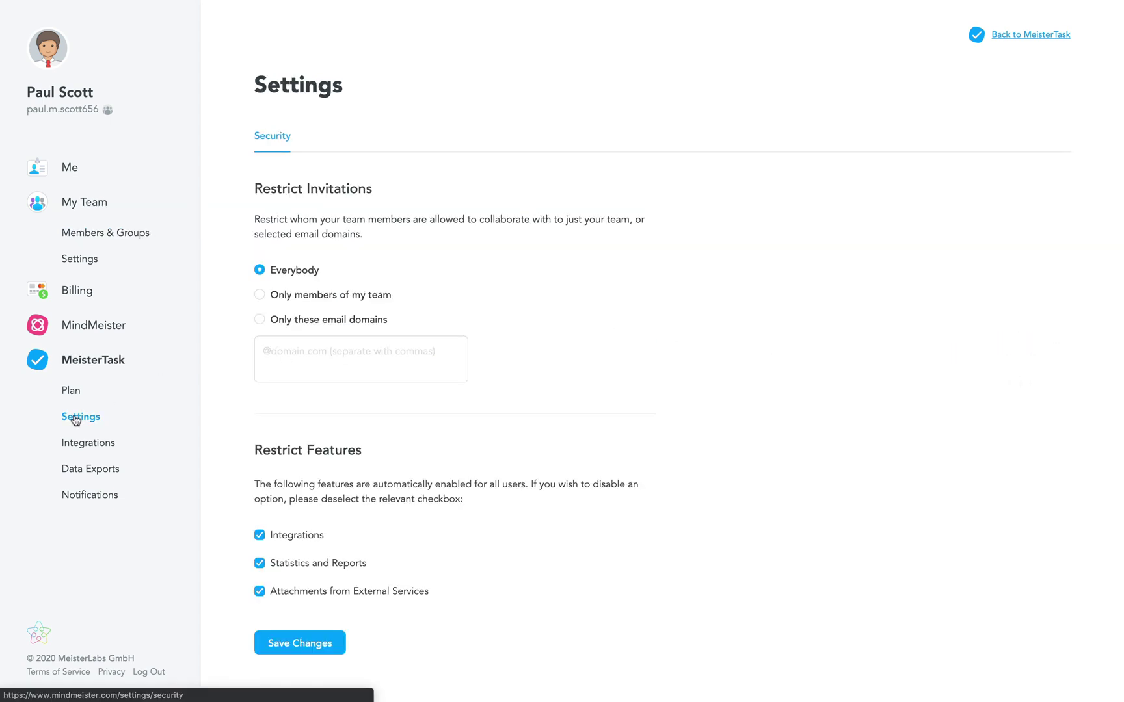
Restrict team invitations to 'Only these email domains'
click(260, 320)
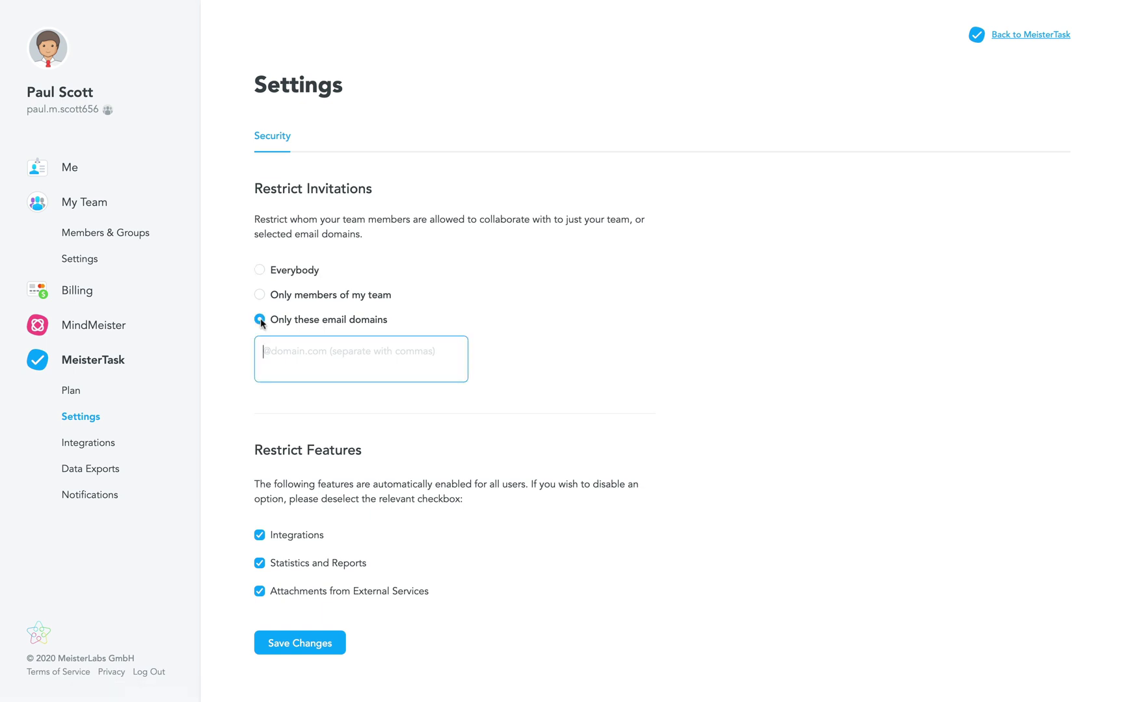